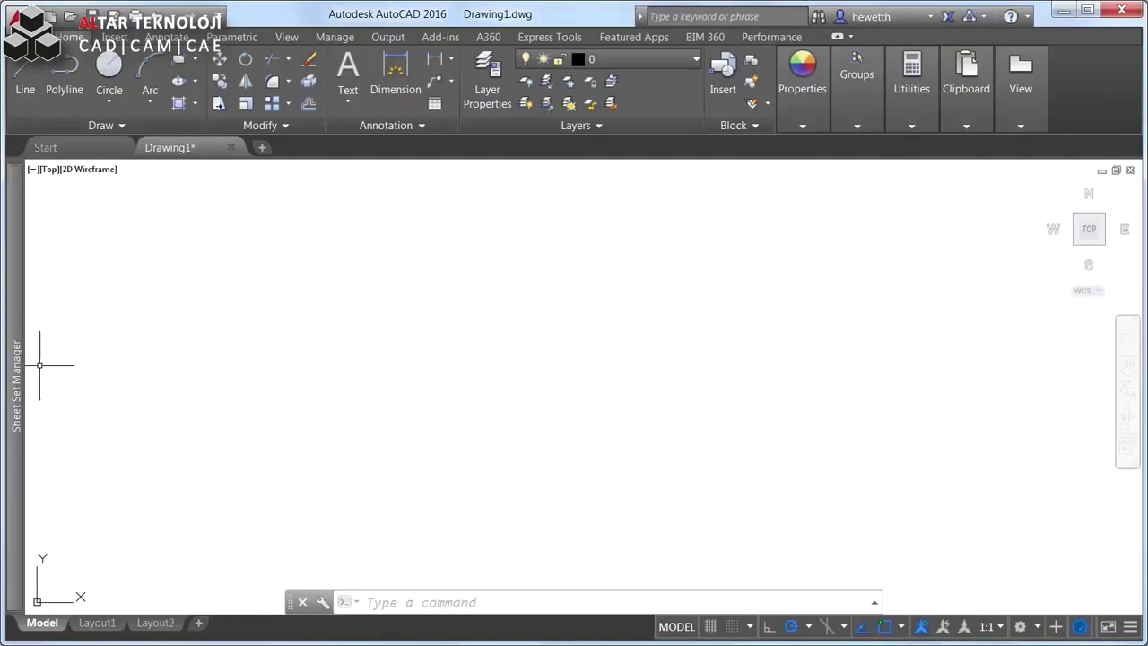
Open Dim Plan's Dimensioning sheet from the Sheet Set Manager and work on the plan in Model space
{"action": "double_click", "coordinate": [131, 278]}
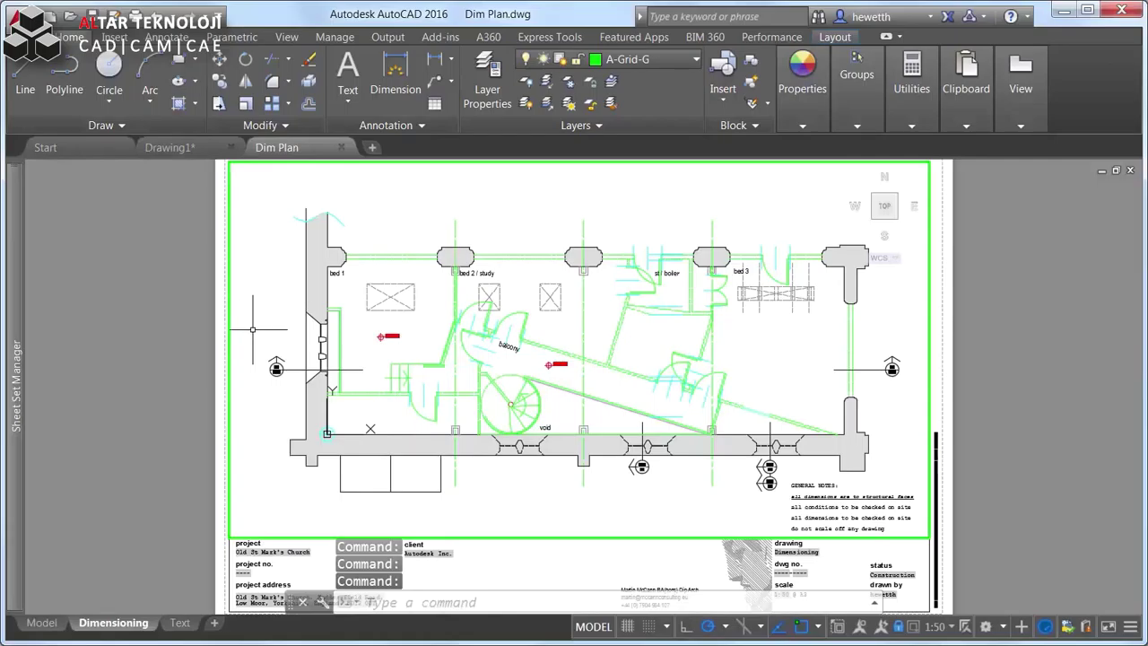
{"action": "left_click", "coordinate": [41, 622]}
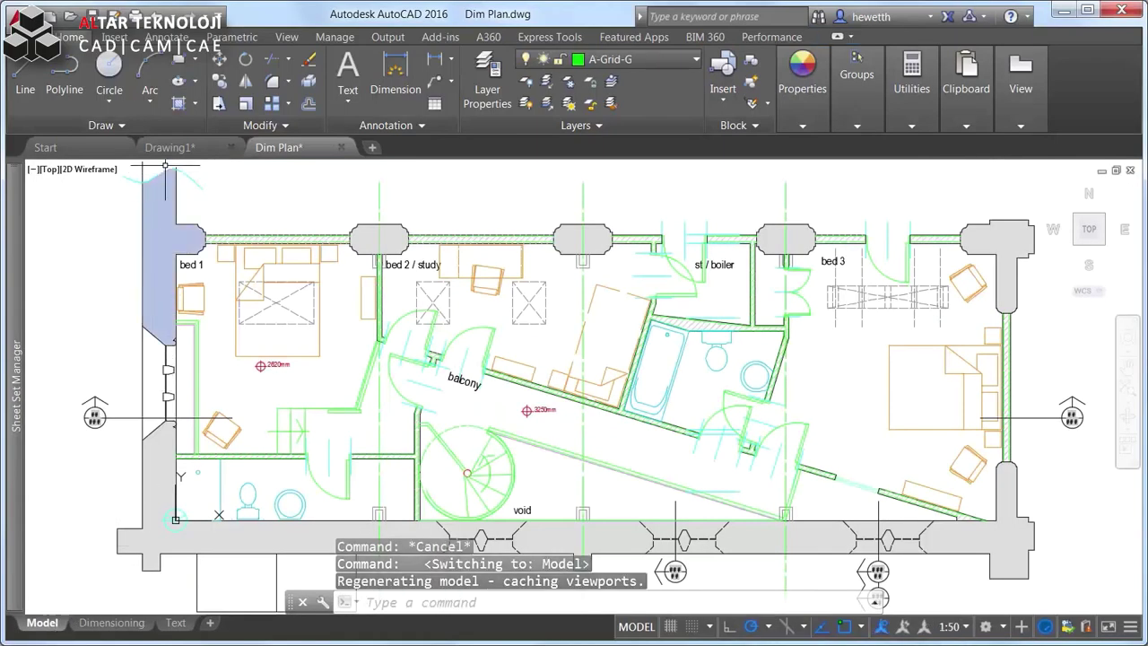
Show the Annotate tools and leave the dimension layer set to Use Current
{"action": "left_click", "coordinate": [167, 36]}
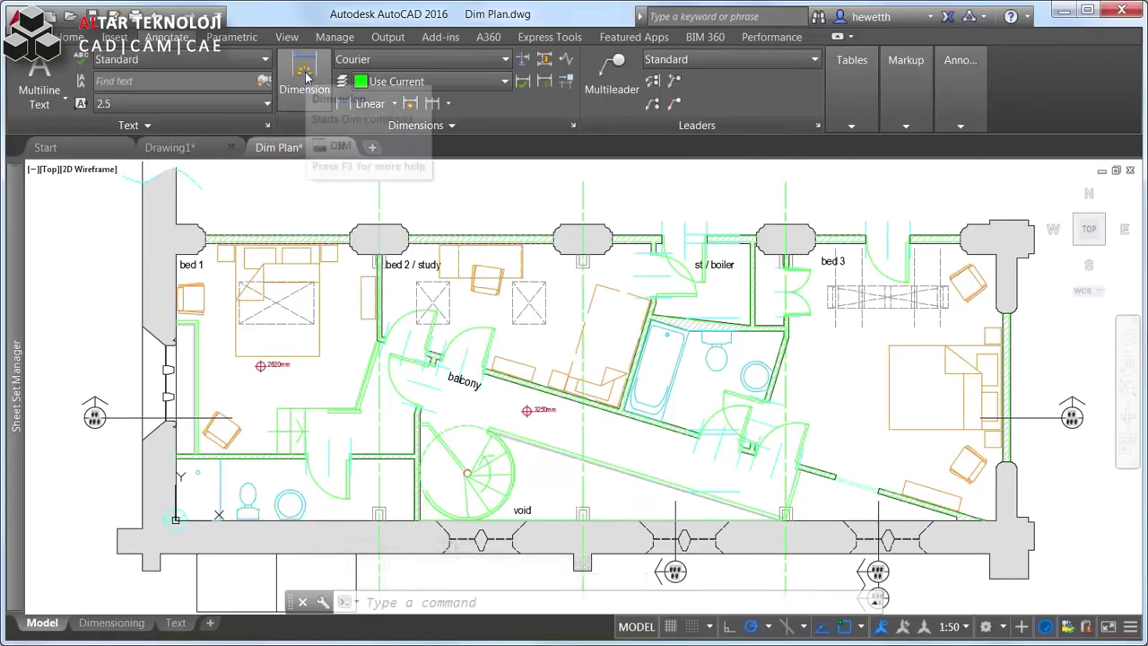
{"action": "left_click", "coordinate": [408, 82]}
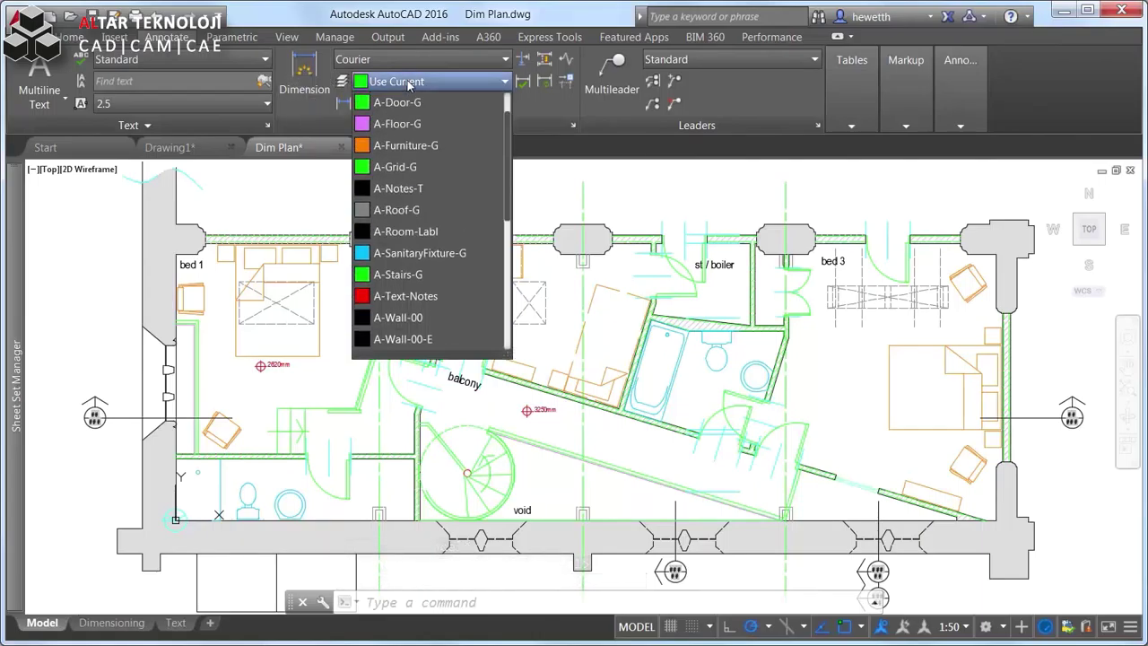
{"action": "left_click", "coordinate": [408, 82]}
{"action": "type", "text": "DIMla"}
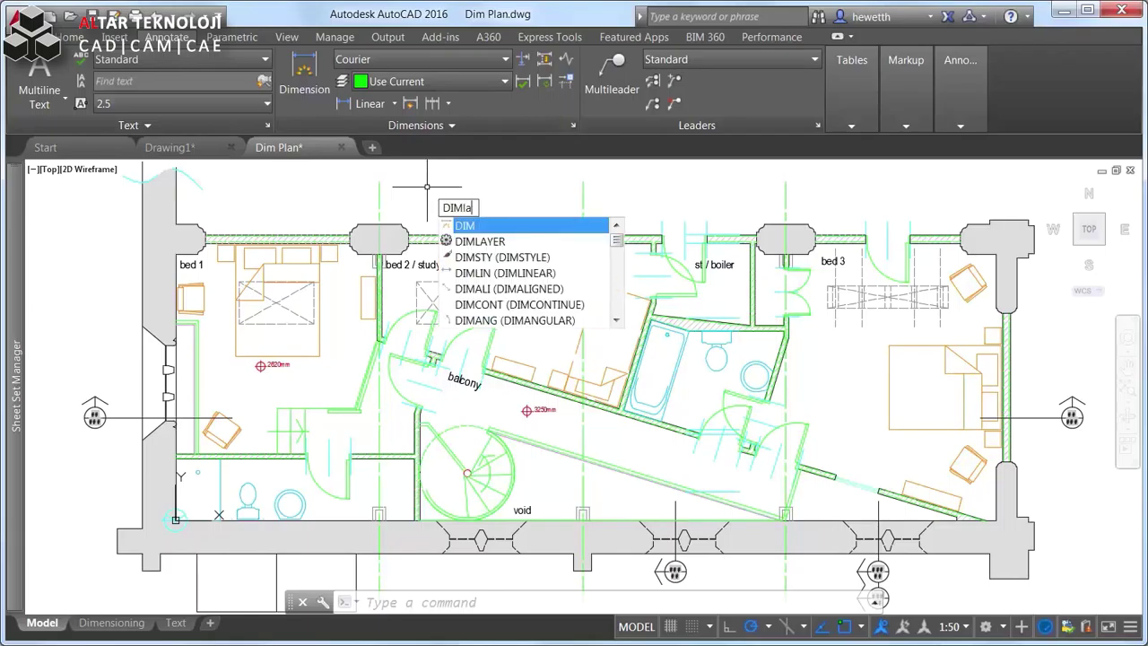
Set DIMLAYER to A-DIMS so every new dimension is placed on that layer
{"action": "type", "text": "yer"}
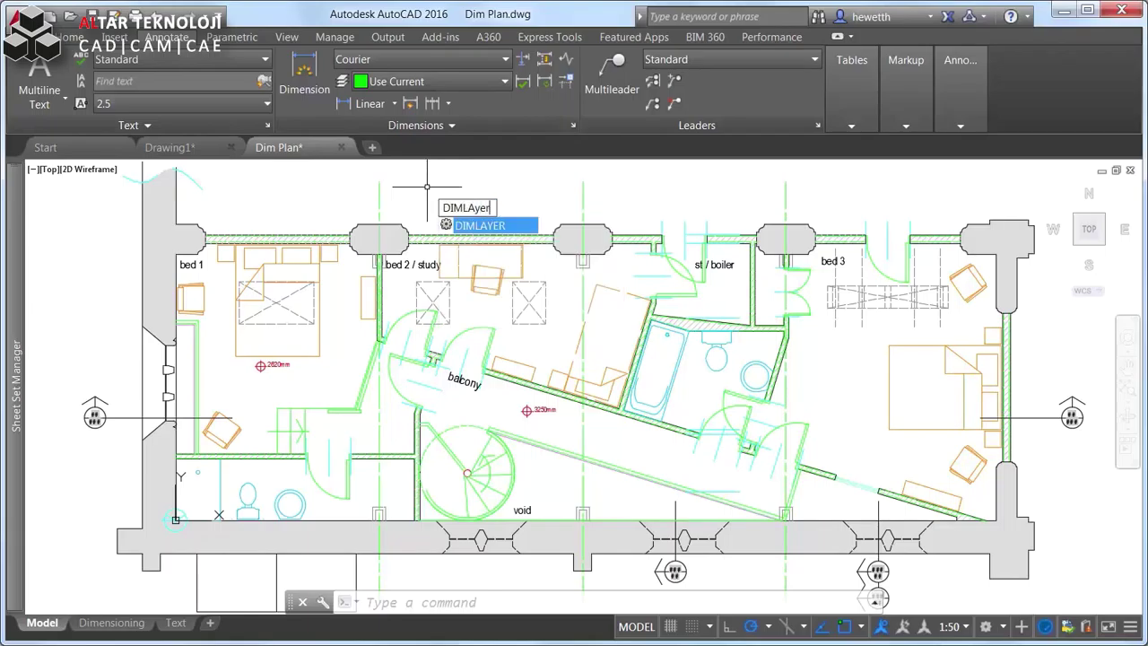
{"action": "key", "text": "Return"}
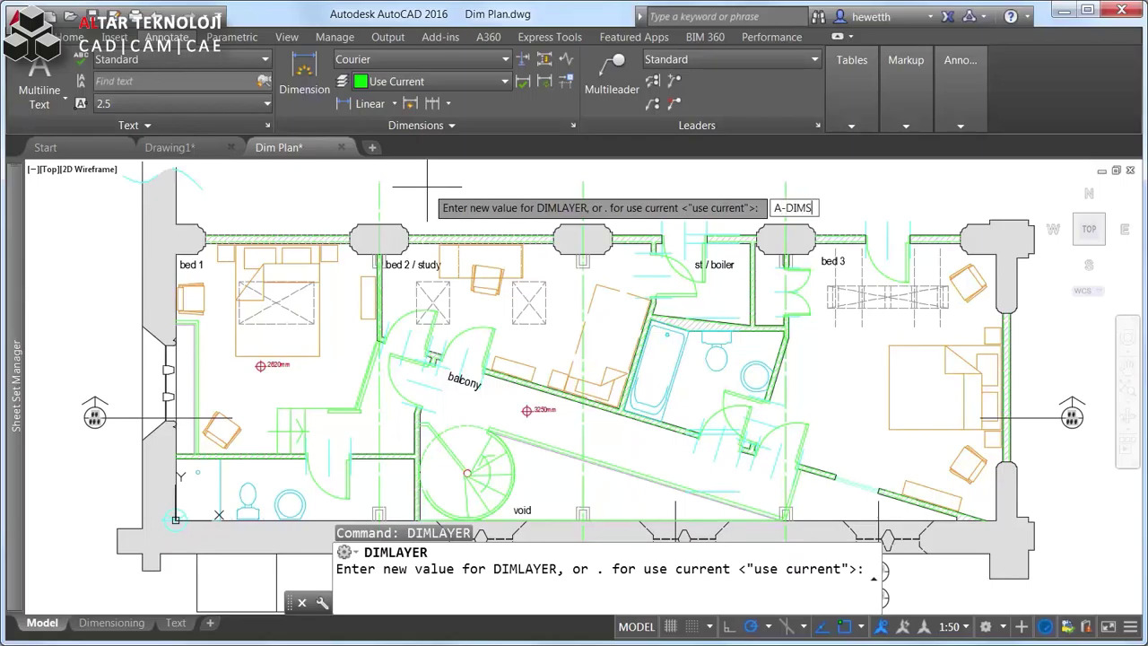
{"action": "key", "text": "Return"}
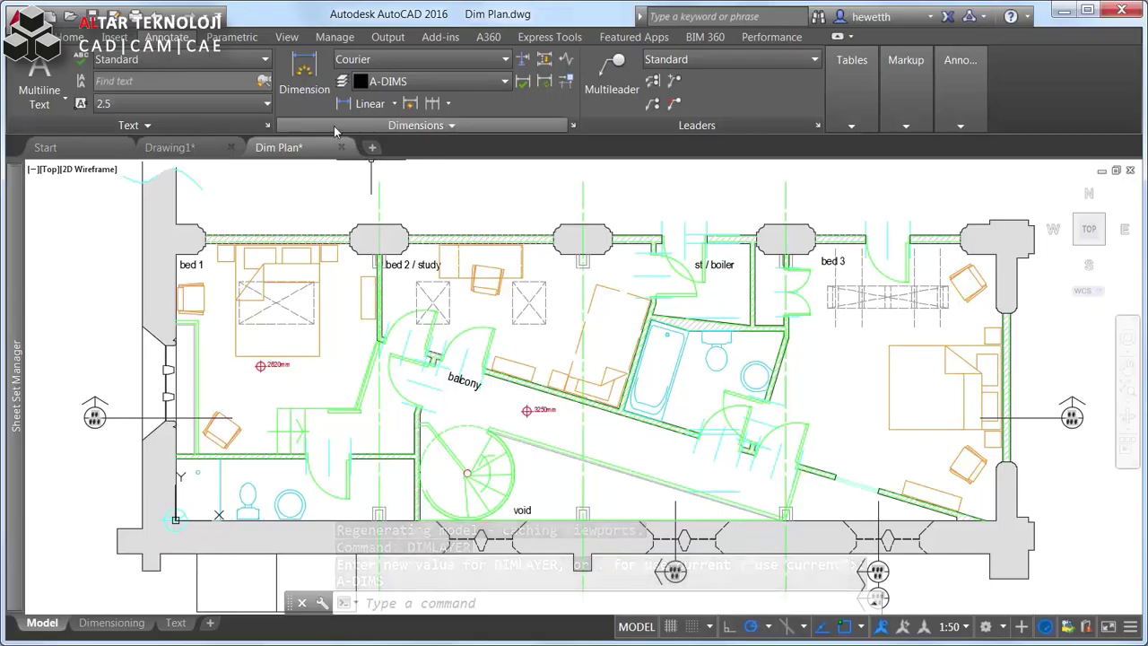
{"action": "left_click", "coordinate": [304, 72]}
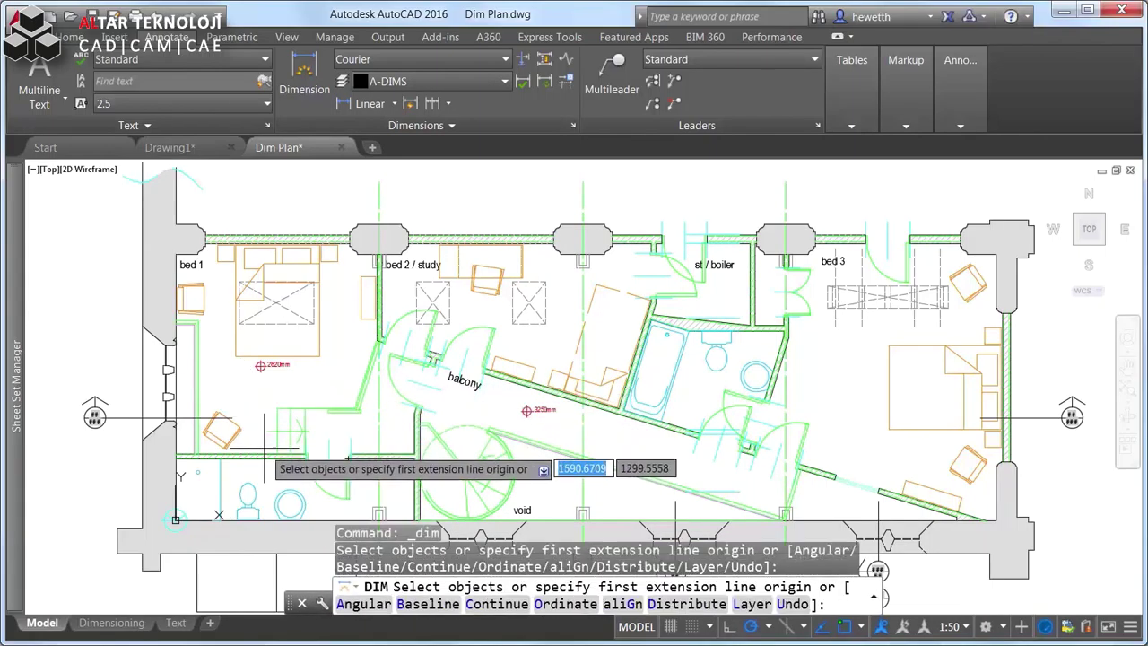
Dimension the bed 1 walls with a vertical 2387 and a horizontal 2340 dimension
{"action": "left_click", "coordinate": [199, 383]}
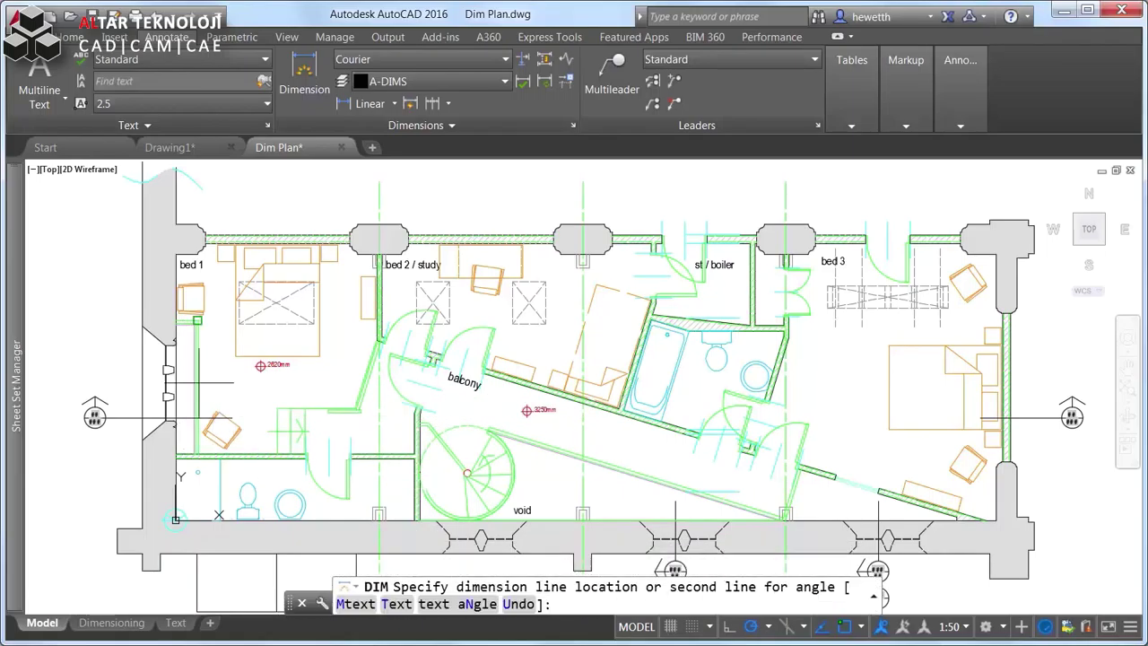
{"action": "left_click", "coordinate": [229, 385]}
{"action": "key", "text": "Return"}
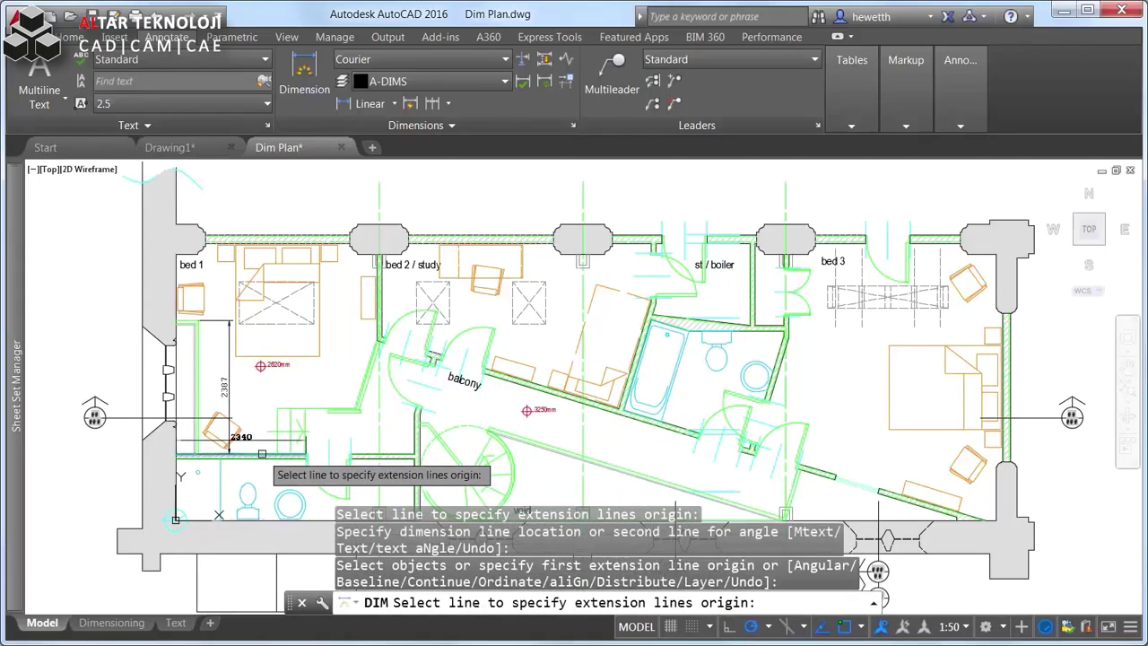
{"action": "left_click", "coordinate": [262, 454]}
{"action": "left_click", "coordinate": [256, 432]}
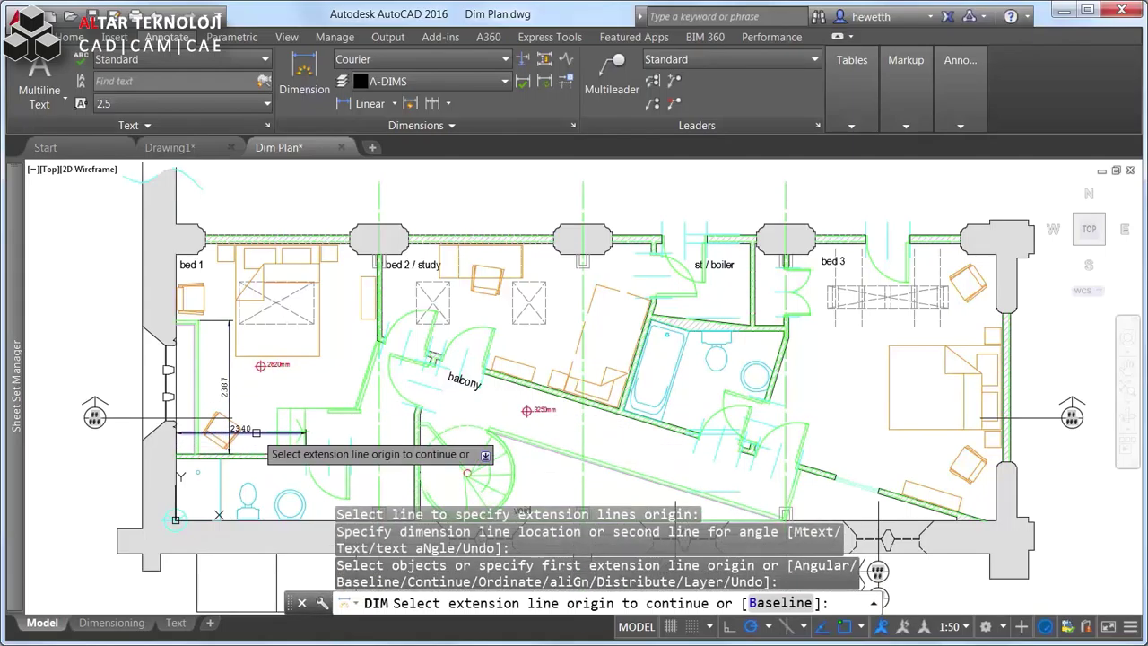
{"action": "key", "text": "Return"}
{"action": "middle_click_drag", "start_coordinate": [581, 482], "coordinate": [477, 388]}
Add a 17° angular dimension between the bottom wall and the diagonal balcony wall by the void
{"action": "scroll", "coordinate": [477, 388], "scroll_direction": "up", "scroll_amount": 2}
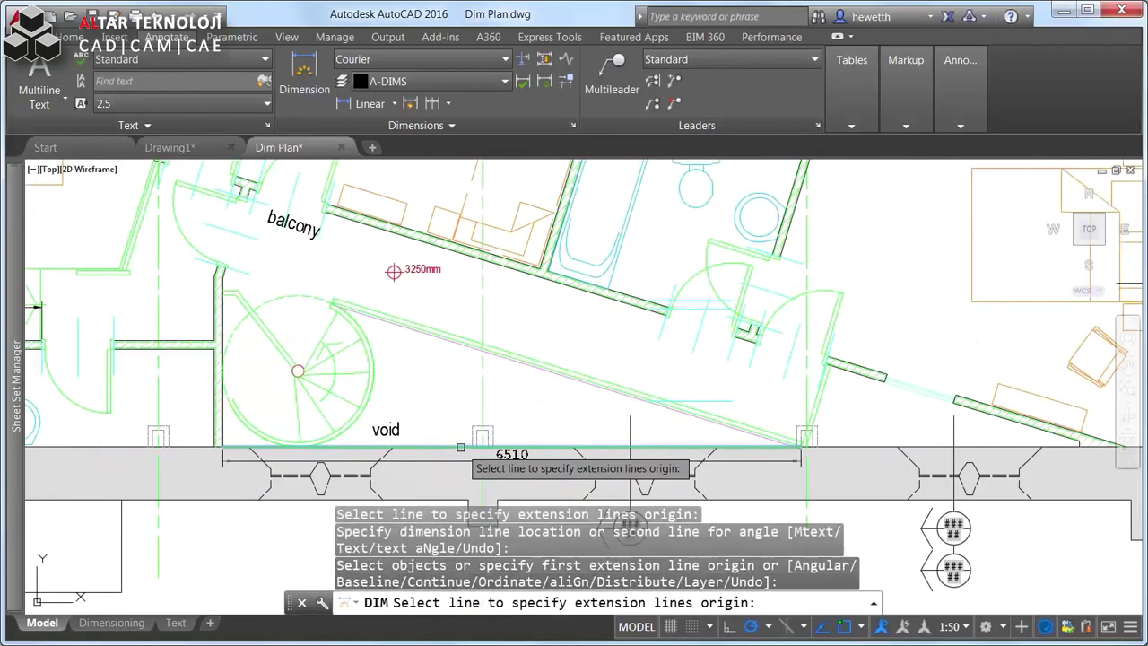
{"action": "scroll", "coordinate": [460, 446], "scroll_direction": "up", "scroll_amount": 2}
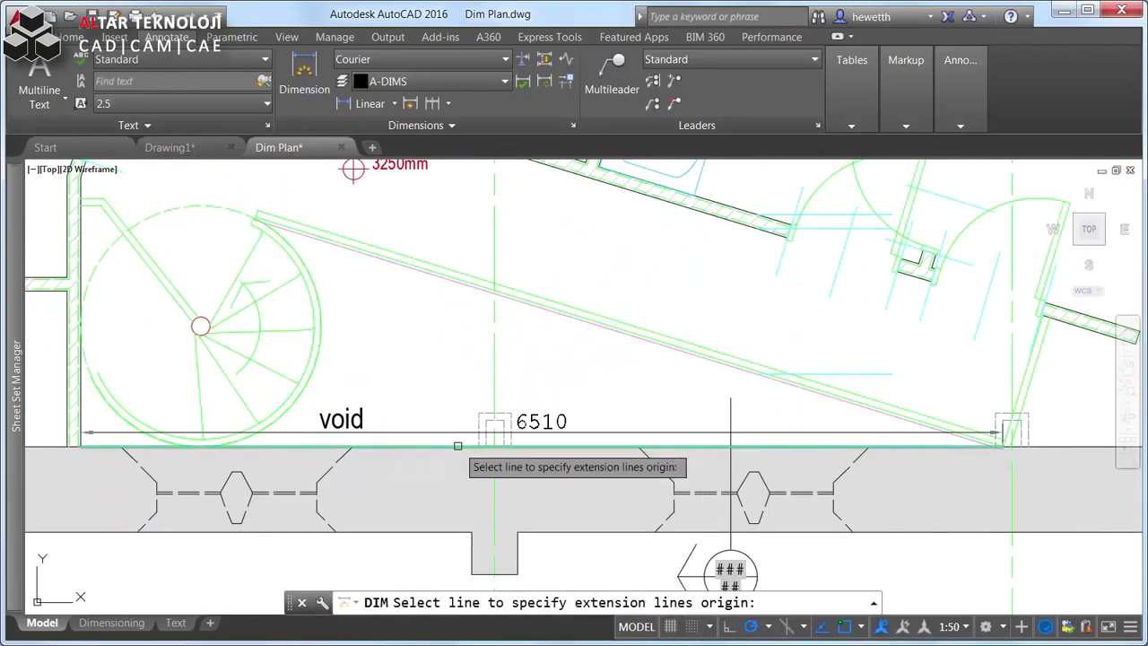
{"action": "left_click", "coordinate": [457, 445]}
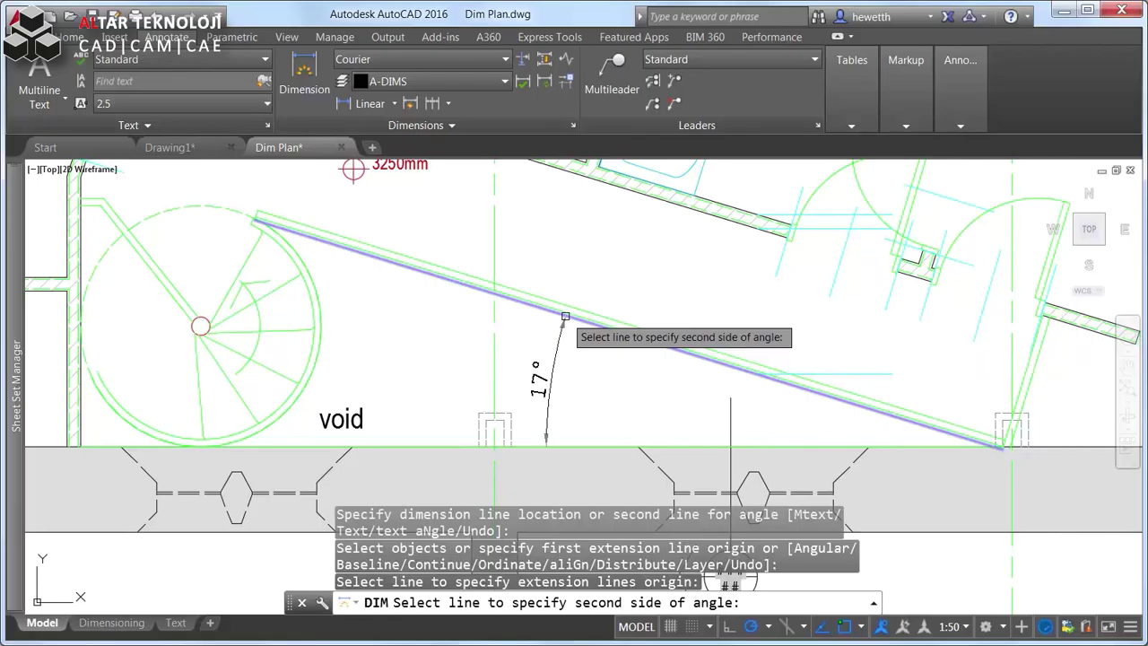
{"action": "left_click", "coordinate": [565, 316]}
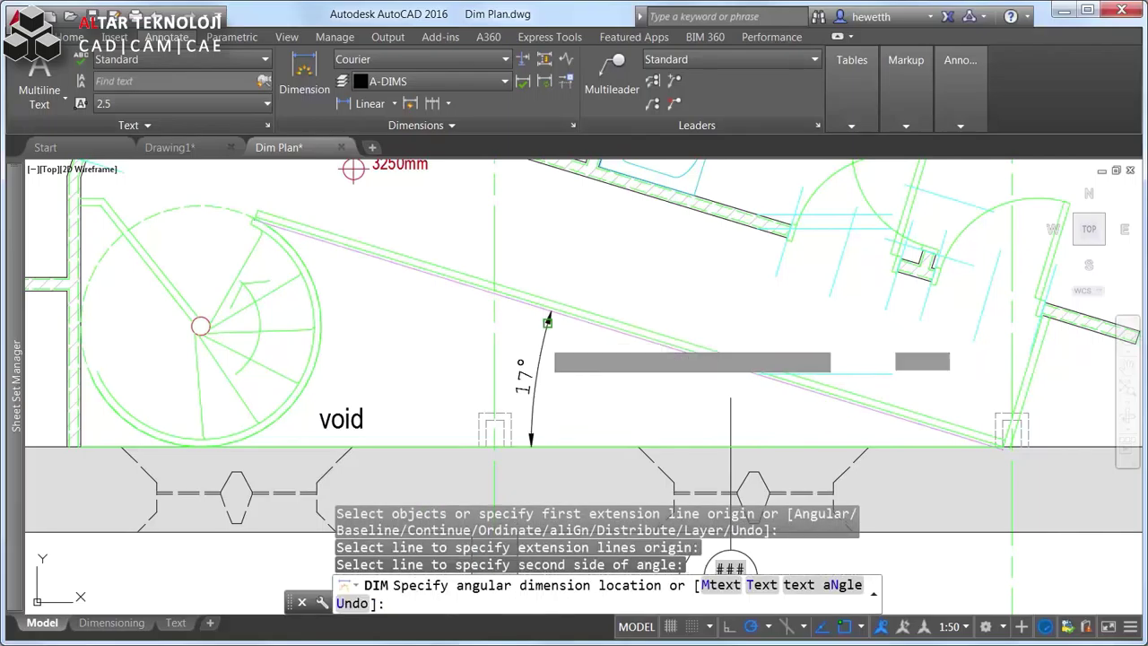
{"action": "left_click", "coordinate": [531, 373]}
{"action": "scroll", "coordinate": [124, 294], "scroll_direction": "up", "scroll_amount": 2}
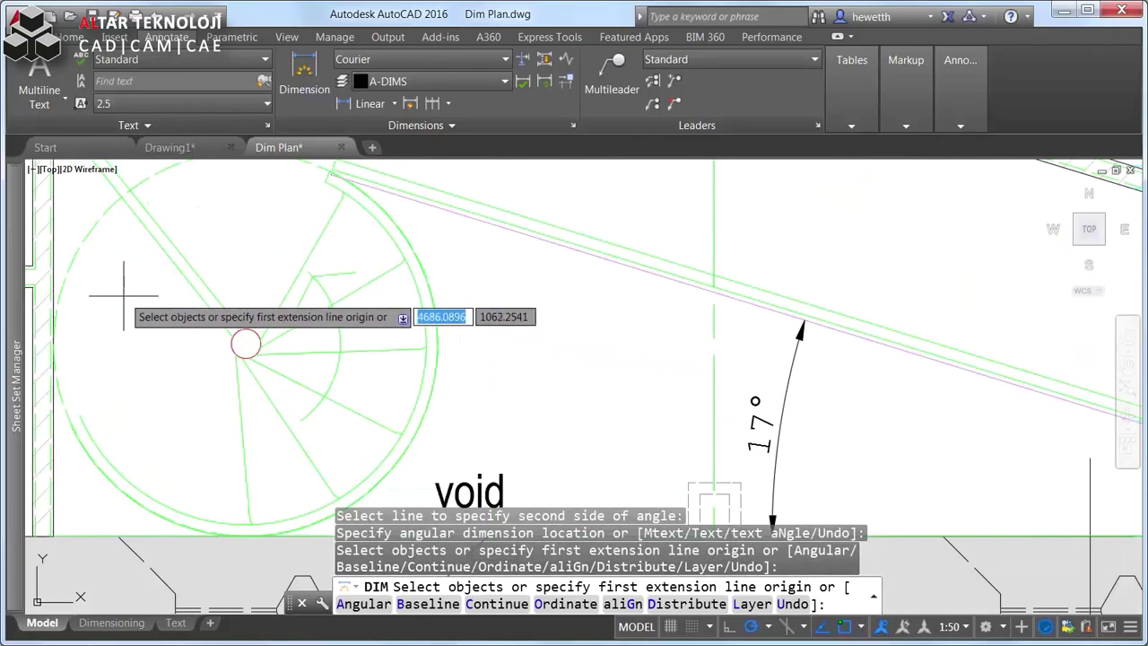
{"action": "middle_click_drag", "start_coordinate": [124, 294], "coordinate": [233, 366]}
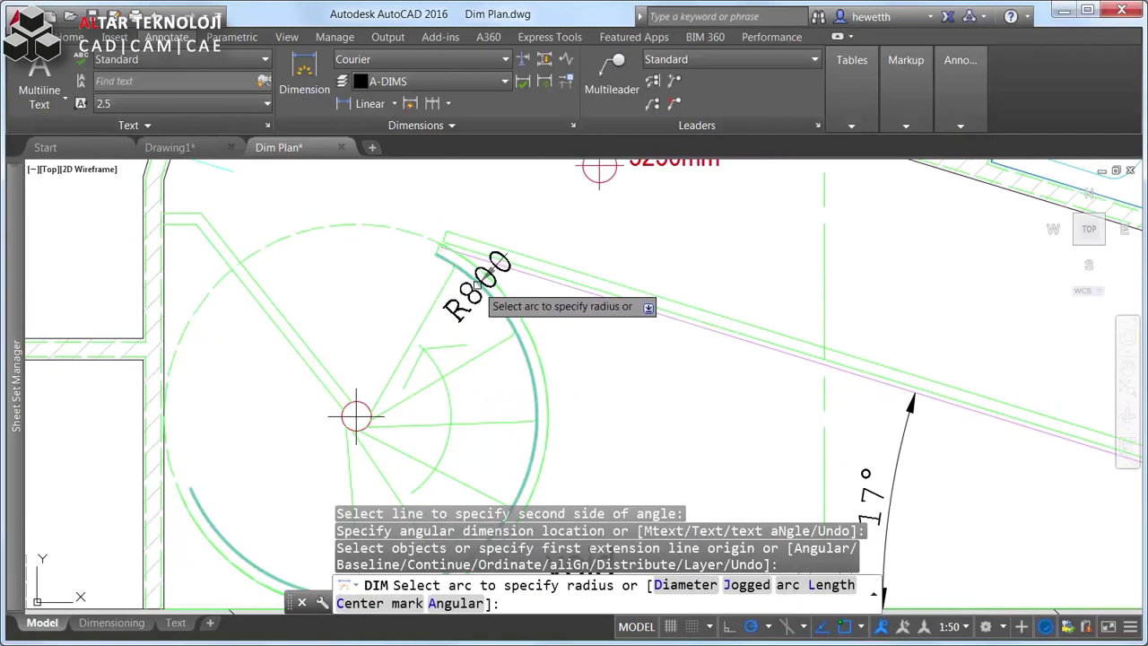
Give the spiral stair circle a Ø1700 diameter dimension and its arc an R800 radius
{"action": "left_click", "coordinate": [405, 230]}
{"action": "left_click", "coordinate": [456, 204]}
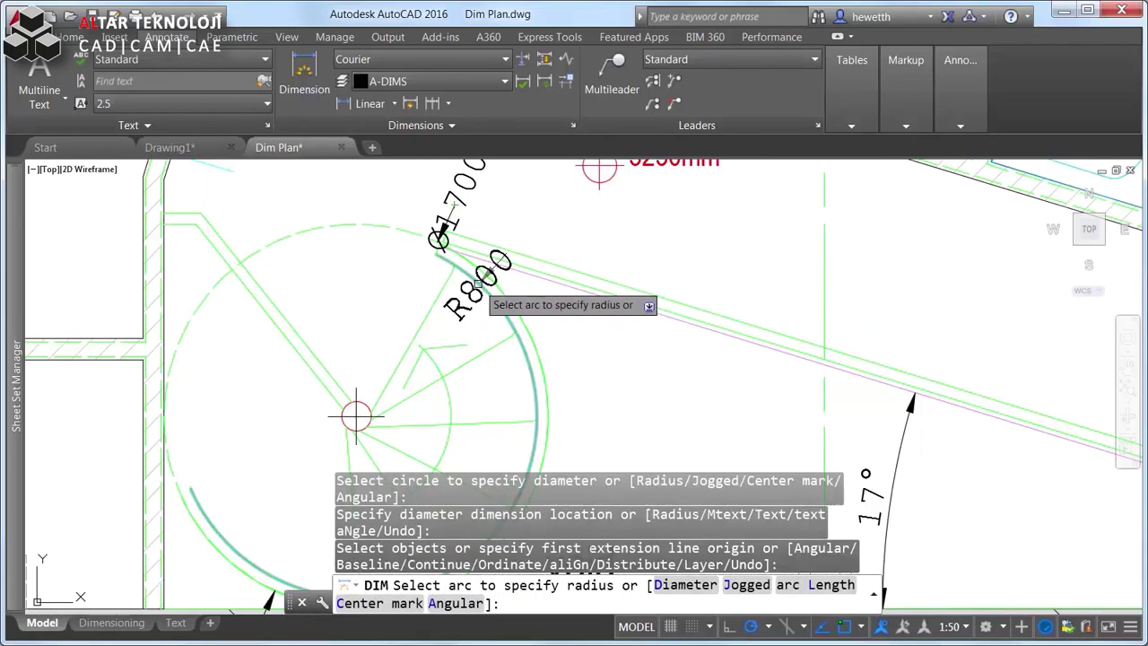
{"action": "left_click", "coordinate": [472, 271]}
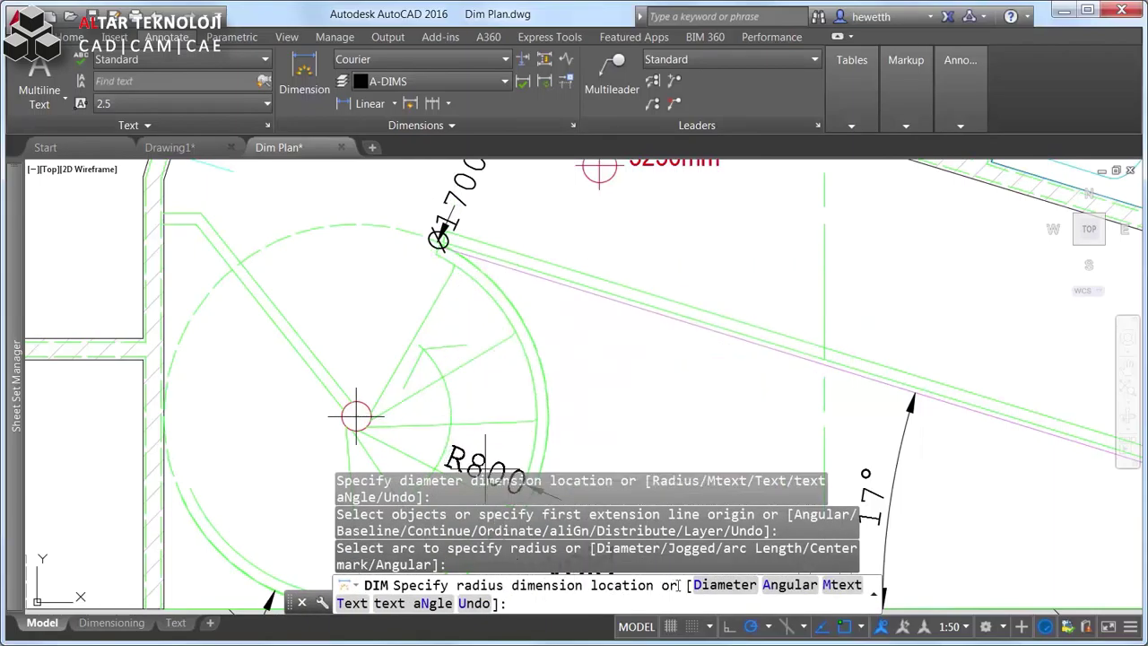
{"action": "left_click", "coordinate": [723, 585]}
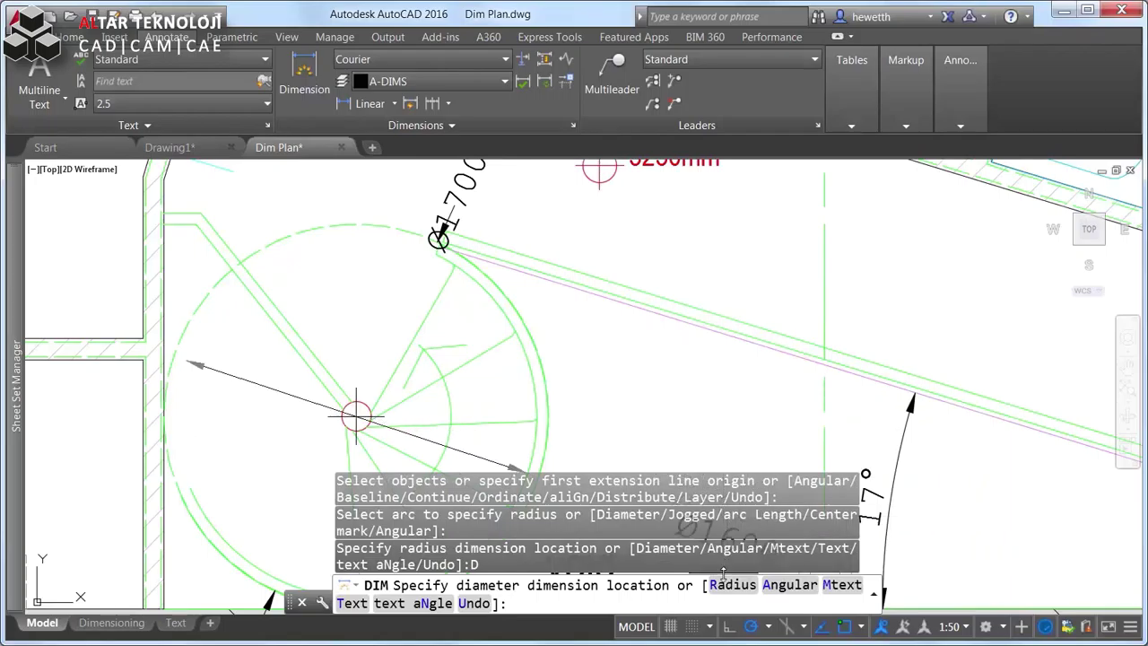
{"action": "left_click", "coordinate": [773, 586]}
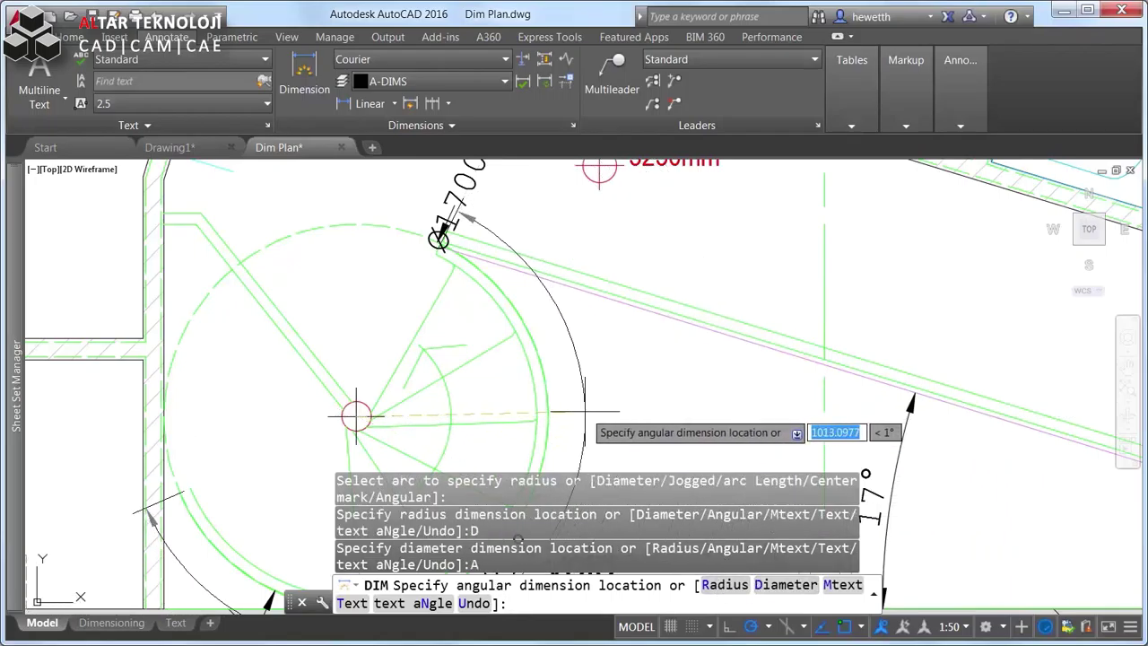
{"action": "left_click", "coordinate": [725, 585]}
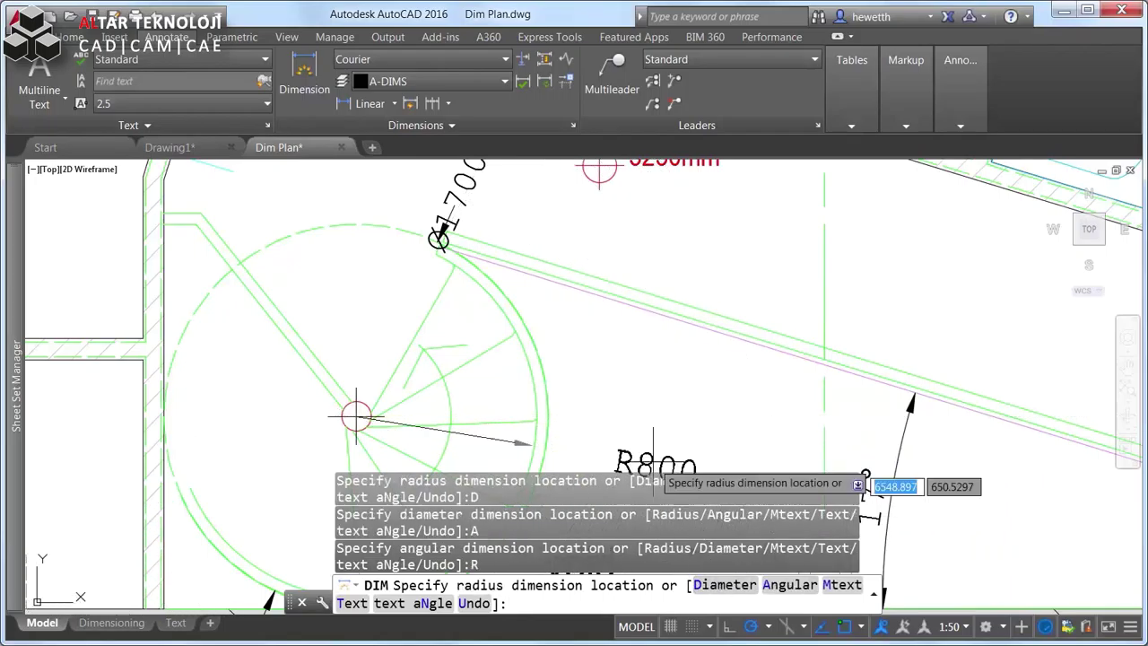
{"action": "left_click", "coordinate": [592, 327]}
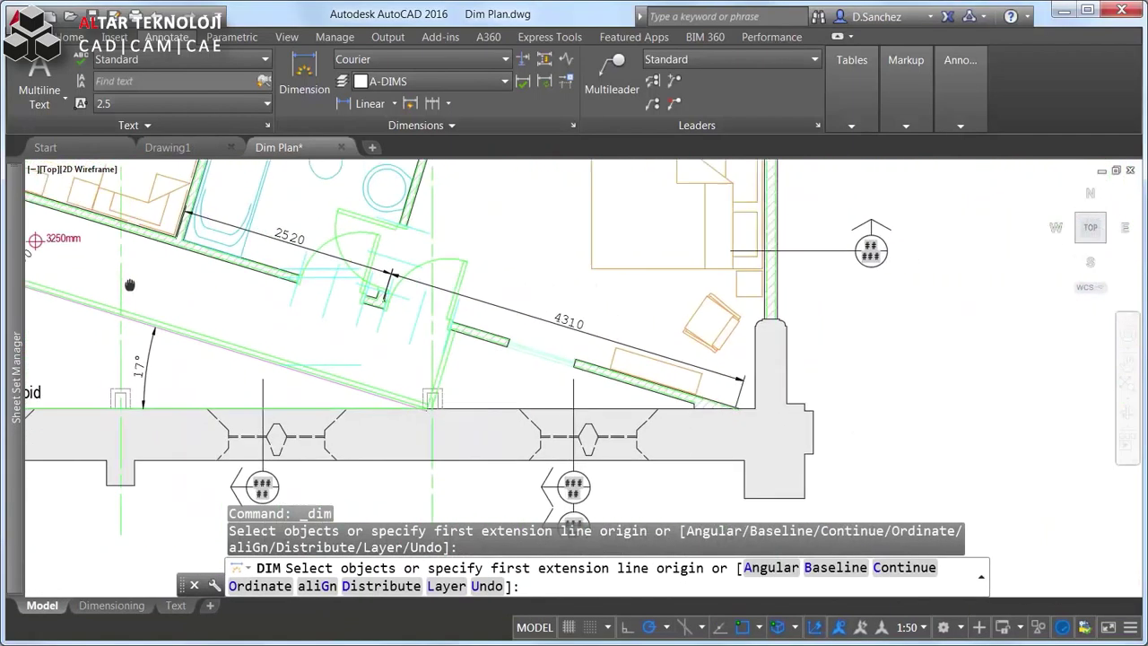
Dimension the diagonal wall (3458) beside the 4310 dimension, moving the overlapping dimension aside
{"action": "middle_click_drag", "start_coordinate": [129, 285], "coordinate": [321, 368]}
{"action": "scroll", "coordinate": [410, 359], "scroll_direction": "up", "scroll_amount": 2}
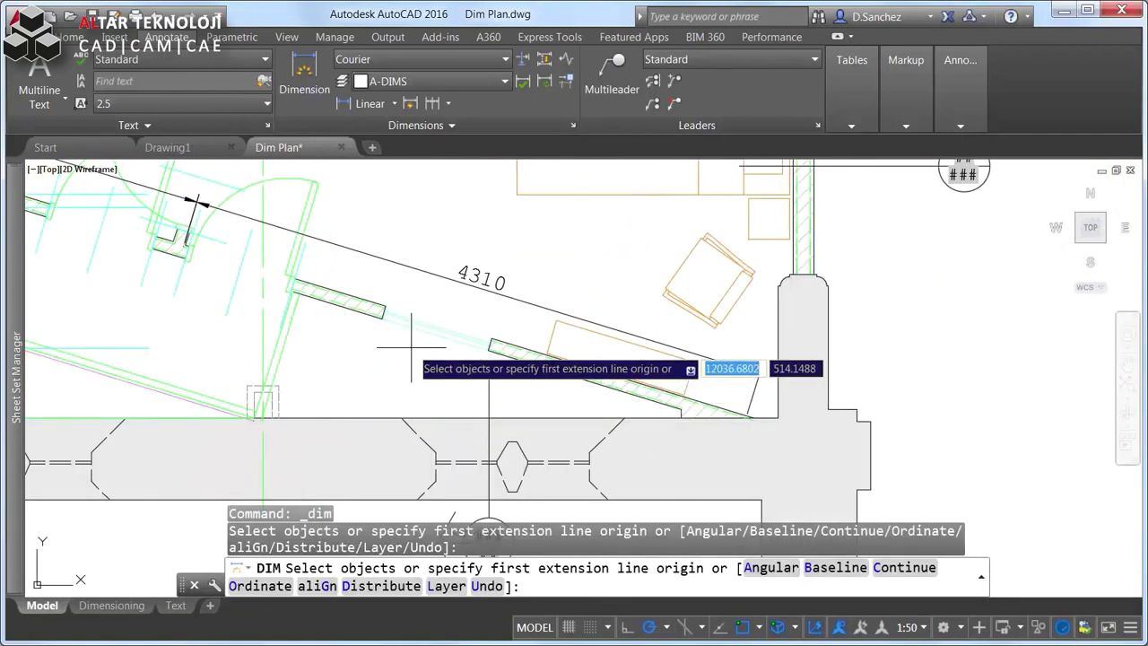
{"action": "left_click", "coordinate": [292, 284]}
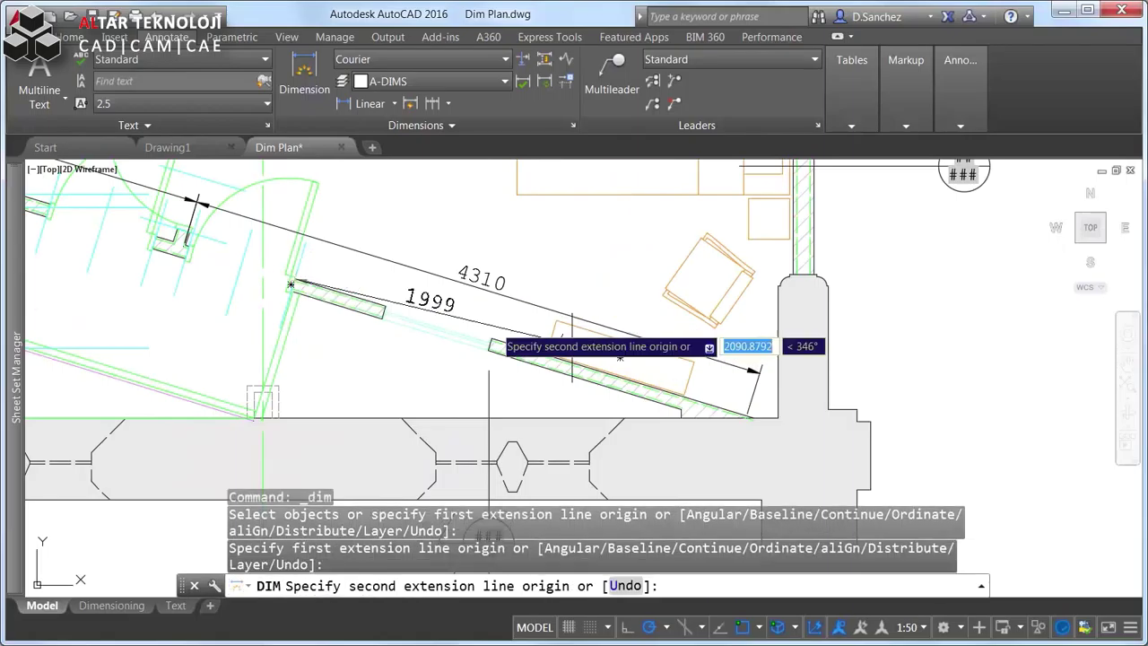
{"action": "left_click", "coordinate": [750, 417]}
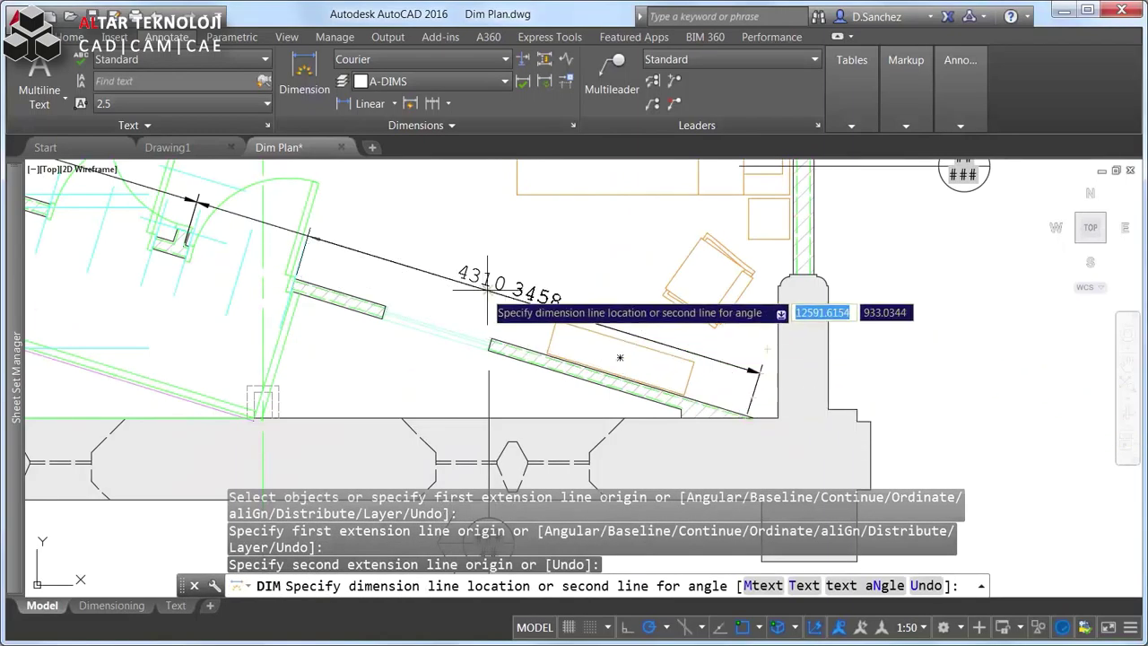
{"action": "left_click", "coordinate": [488, 280]}
{"action": "left_click", "coordinate": [531, 334]}
{"action": "key", "text": "Return"}
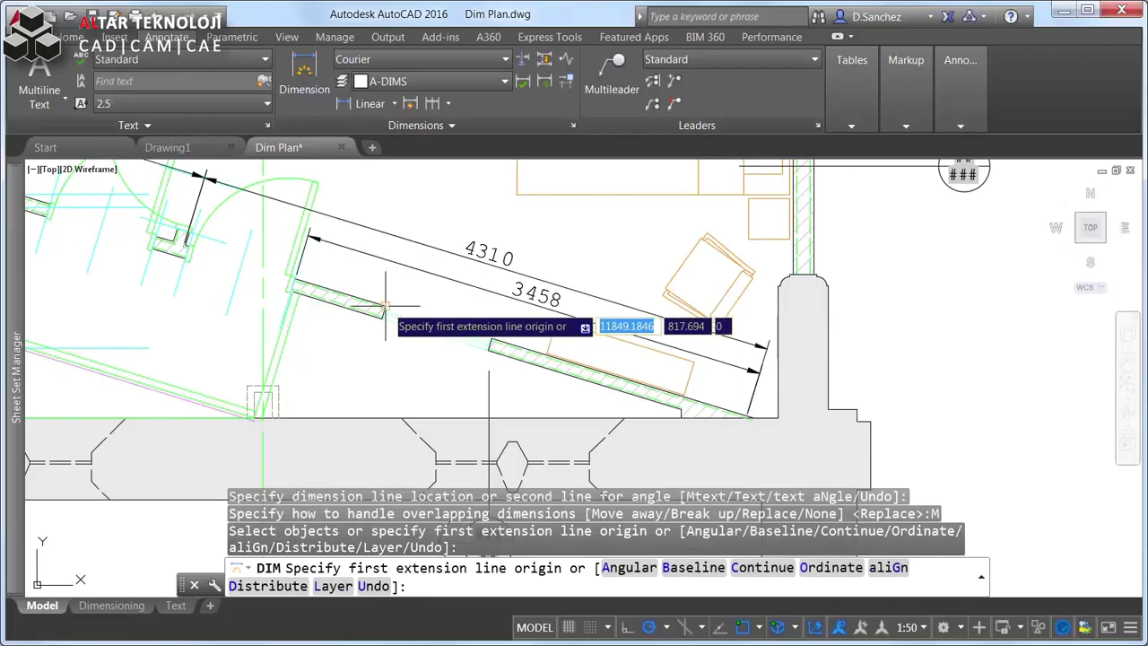
Add the 695 dimension on the next wall, breaking up the overlapping dimensions
{"action": "left_click", "coordinate": [385, 307]}
{"action": "left_click", "coordinate": [490, 341]}
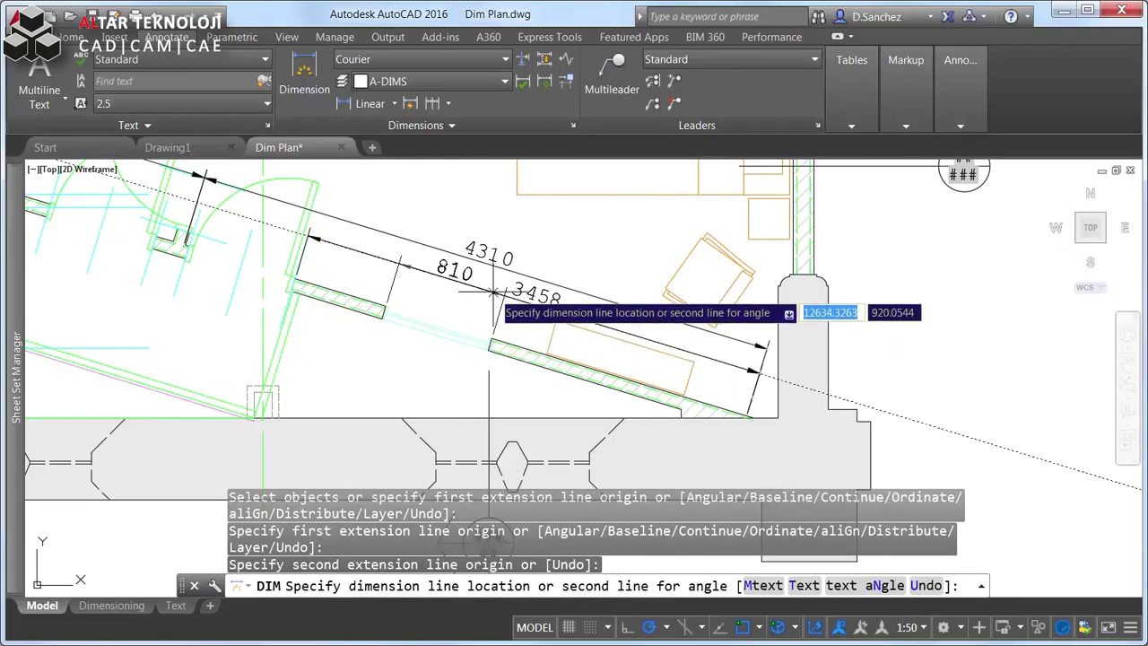
{"action": "left_click", "coordinate": [493, 292]}
{"action": "left_click", "coordinate": [526, 353]}
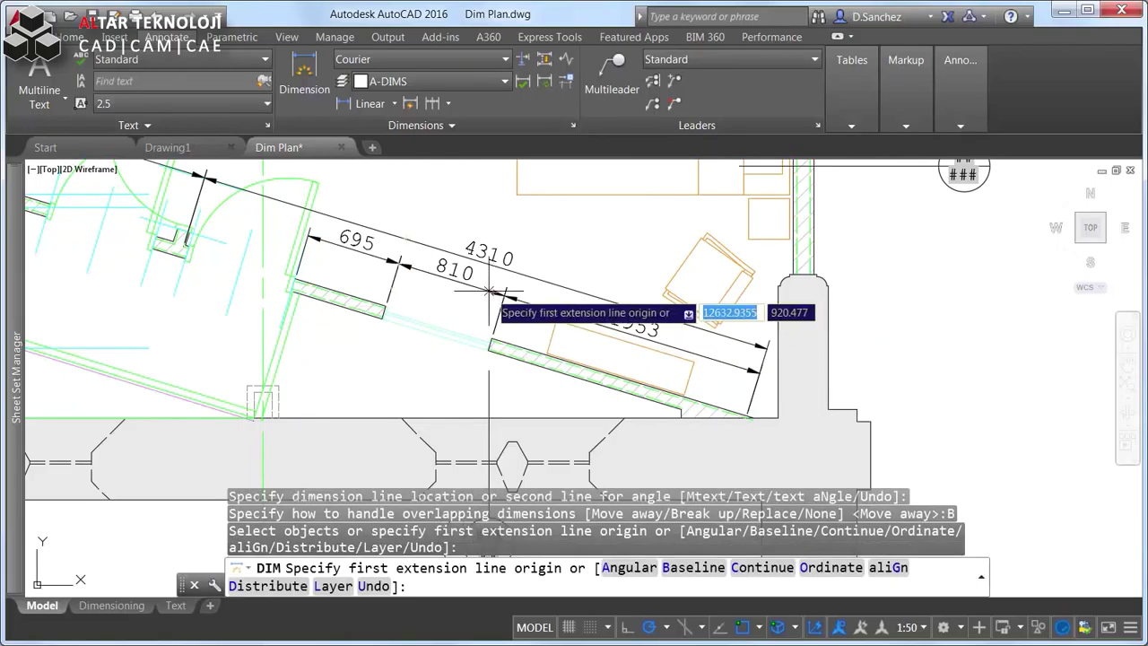
Place a 2390 dimension that replaces the overlapping 2520 dimension
{"action": "middle_click_drag", "start_coordinate": [134, 218], "coordinate": [512, 405]}
{"action": "scroll", "coordinate": [321, 323], "scroll_direction": "up", "scroll_amount": 2}
{"action": "key", "text": "Return"}
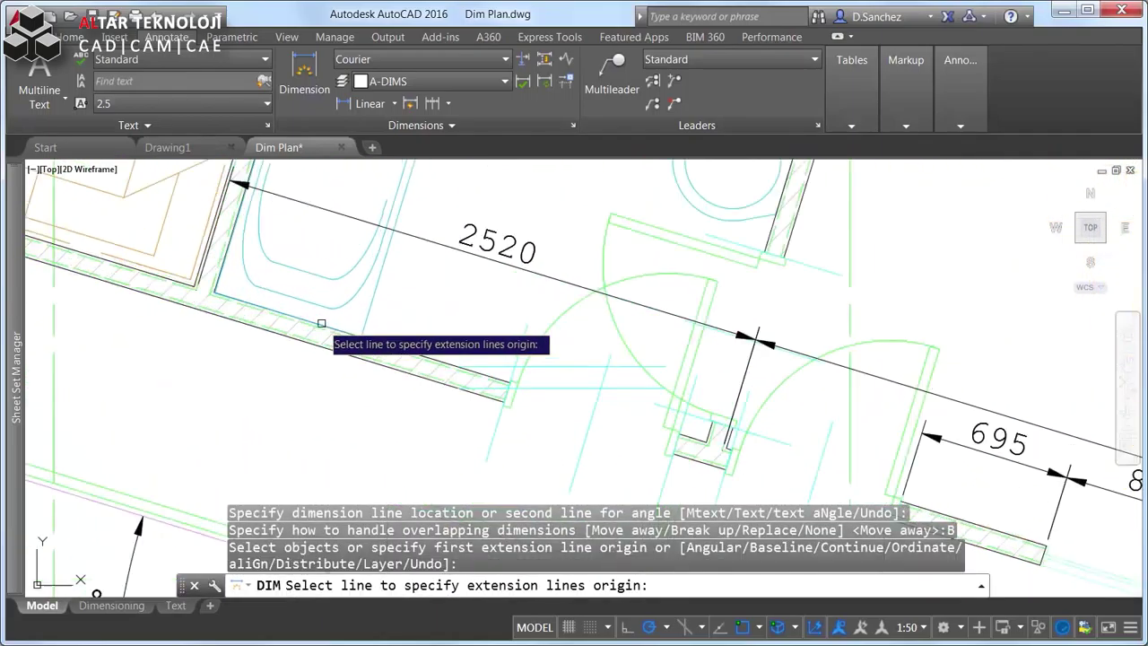
{"action": "key", "text": "Escape"}
{"action": "left_click", "coordinate": [215, 293]}
{"action": "left_click", "coordinate": [709, 441]}
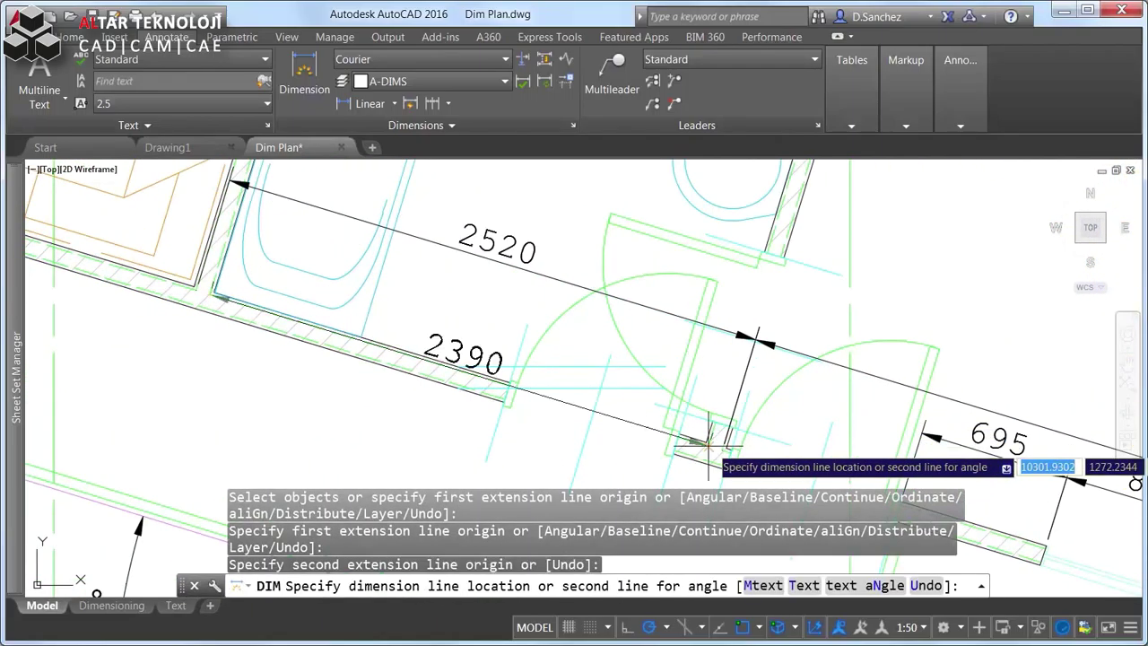
{"action": "left_click", "coordinate": [506, 264]}
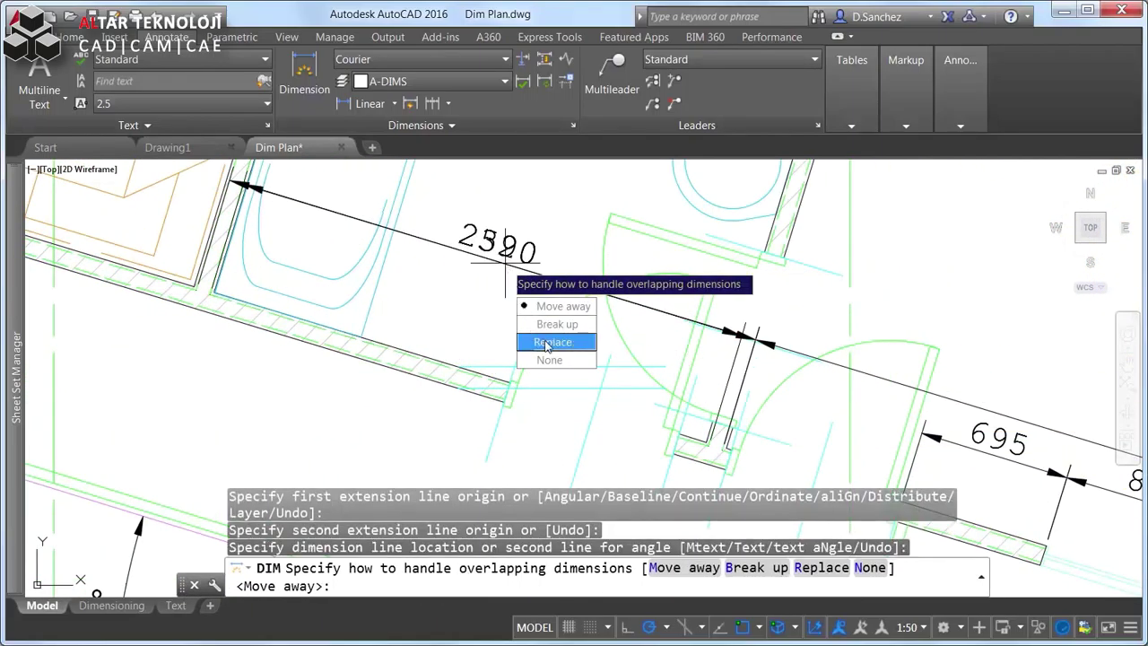
{"action": "left_click", "coordinate": [548, 346]}
{"action": "scroll", "coordinate": [548, 345], "scroll_direction": "down", "scroll_amount": 5}
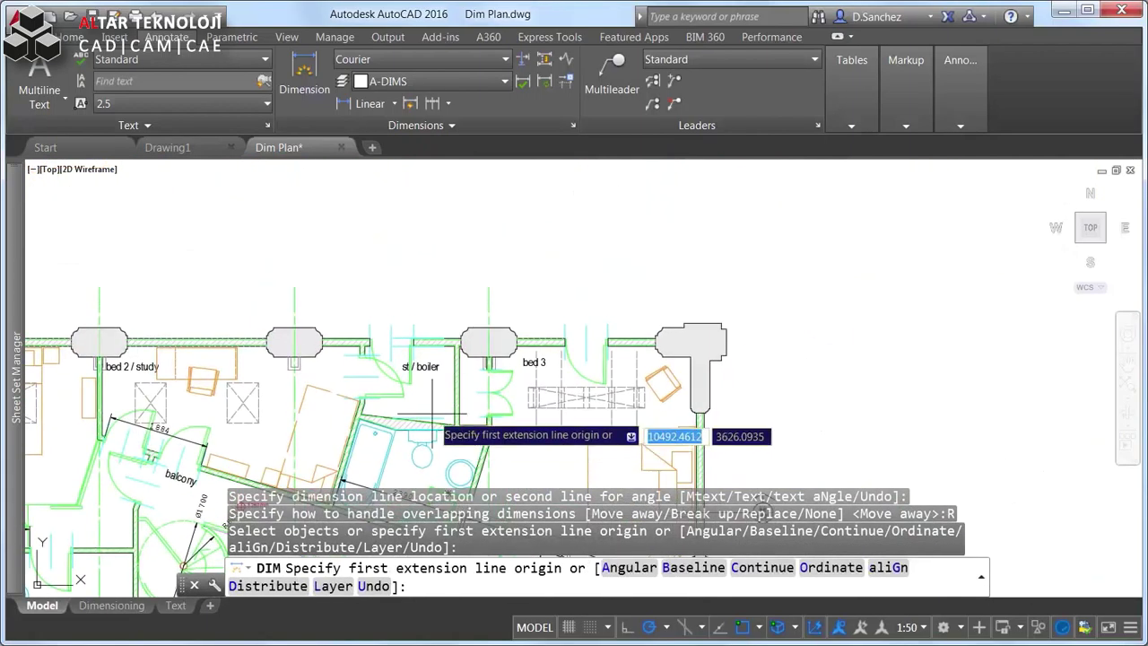
Dimension the st / boiler wall at 810 and add 1299 dimensions above it and bed 3
{"action": "scroll", "coordinate": [298, 357], "scroll_direction": "up", "scroll_amount": 3}
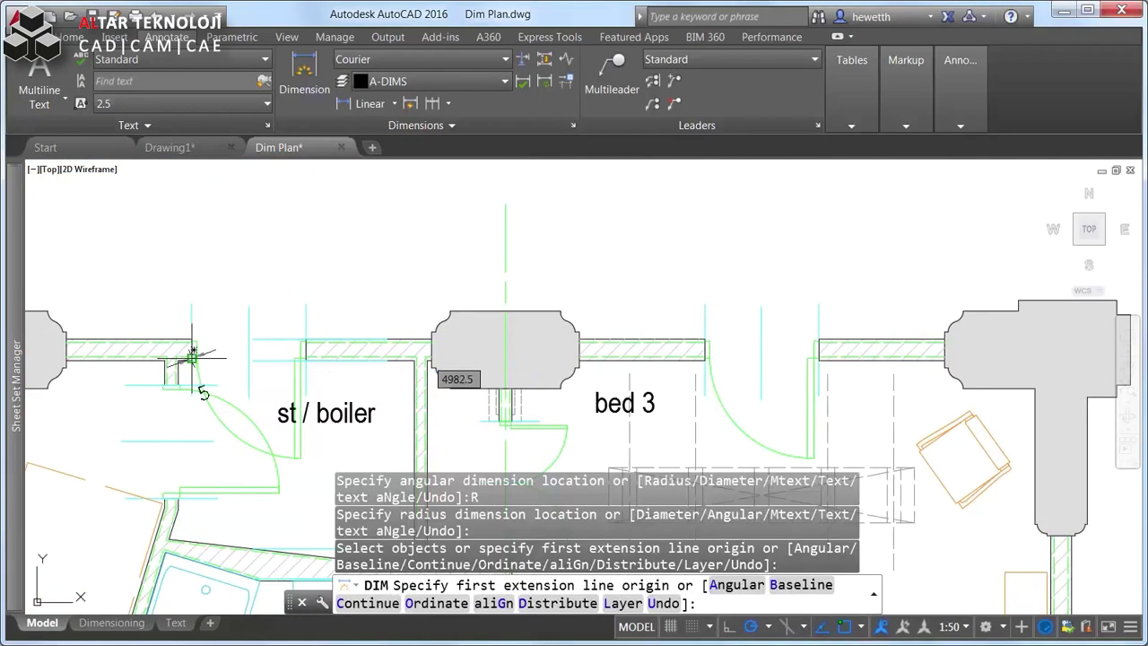
{"action": "left_click", "coordinate": [192, 357]}
{"action": "left_click", "coordinate": [305, 357]}
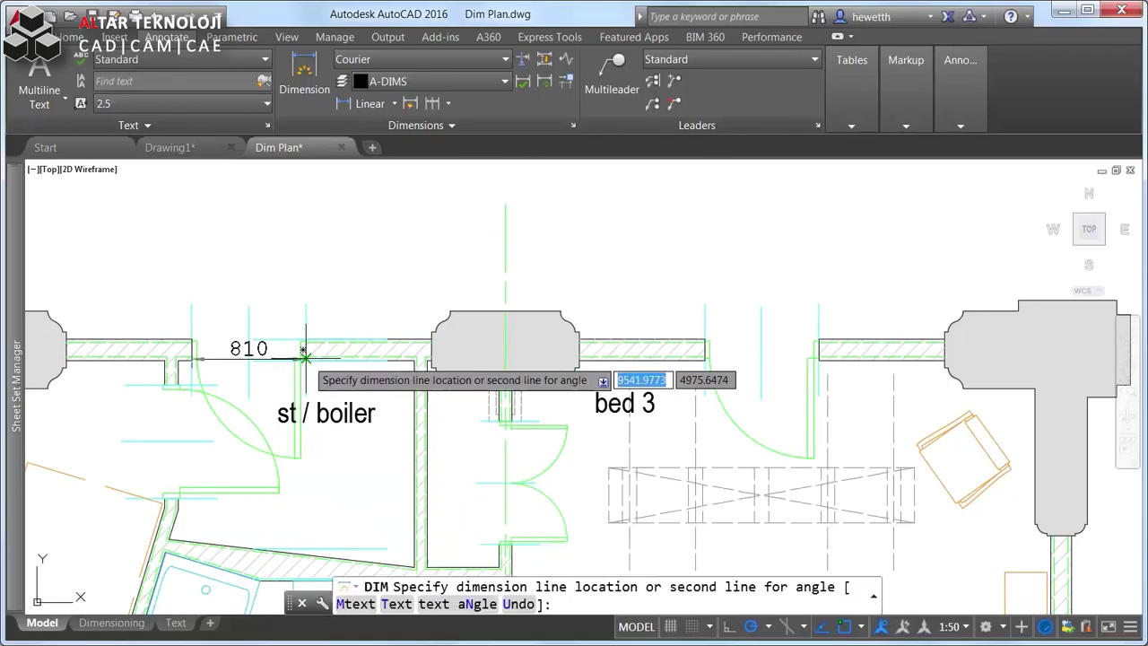
{"action": "left_click", "coordinate": [270, 409]}
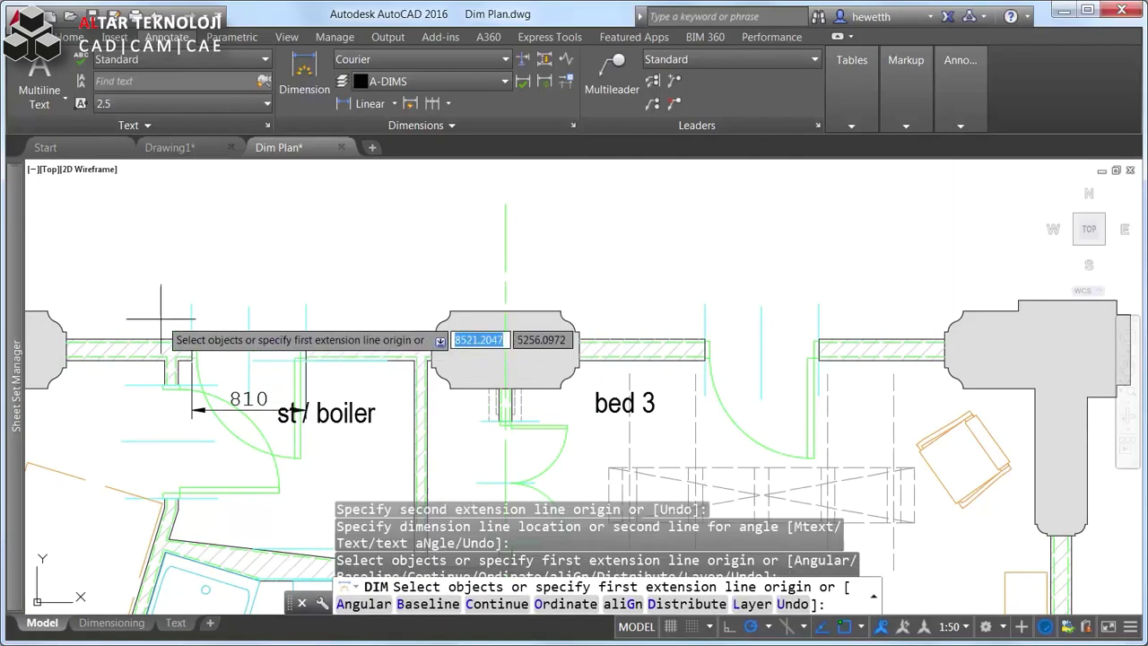
{"action": "left_click", "coordinate": [66, 339]}
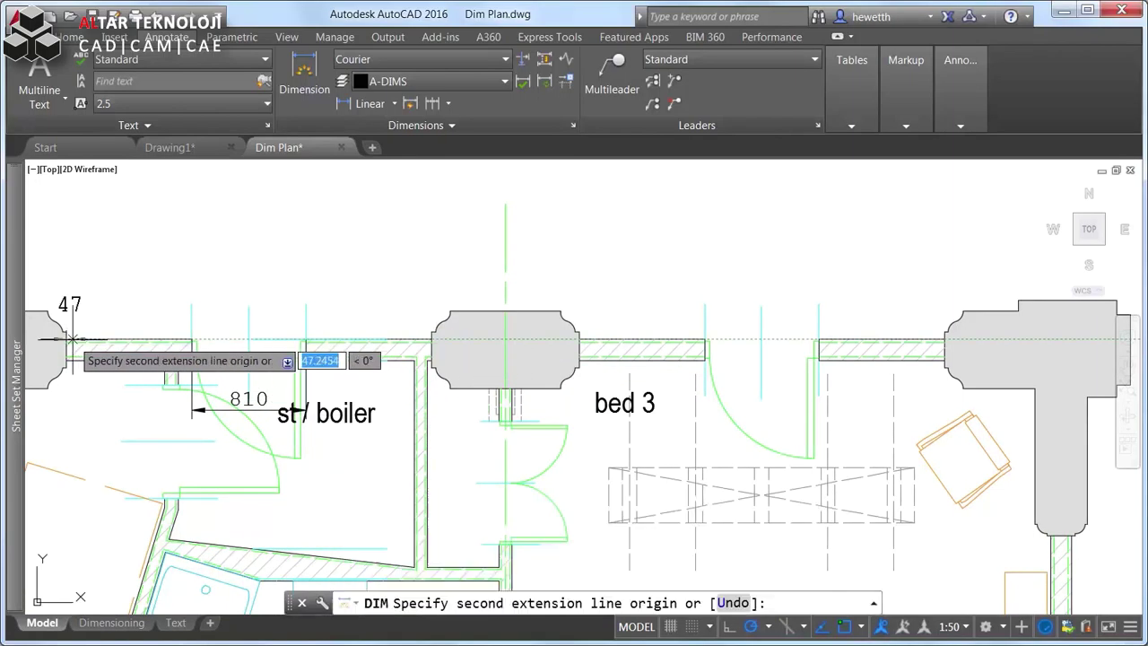
{"action": "left_click", "coordinate": [249, 339]}
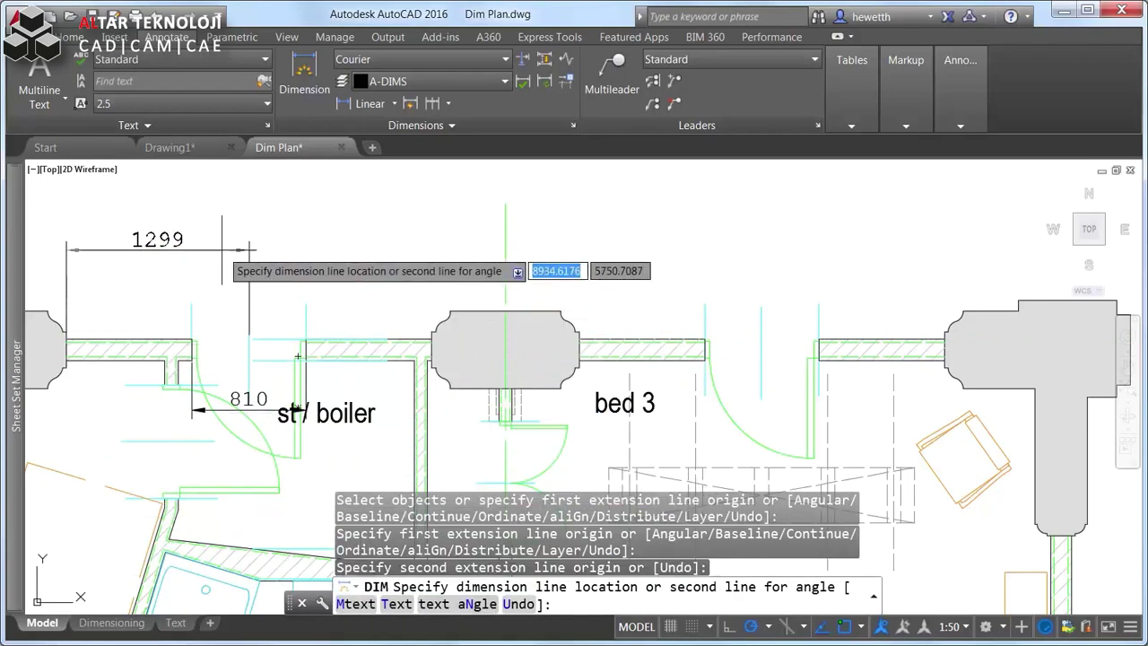
{"action": "left_click", "coordinate": [221, 250]}
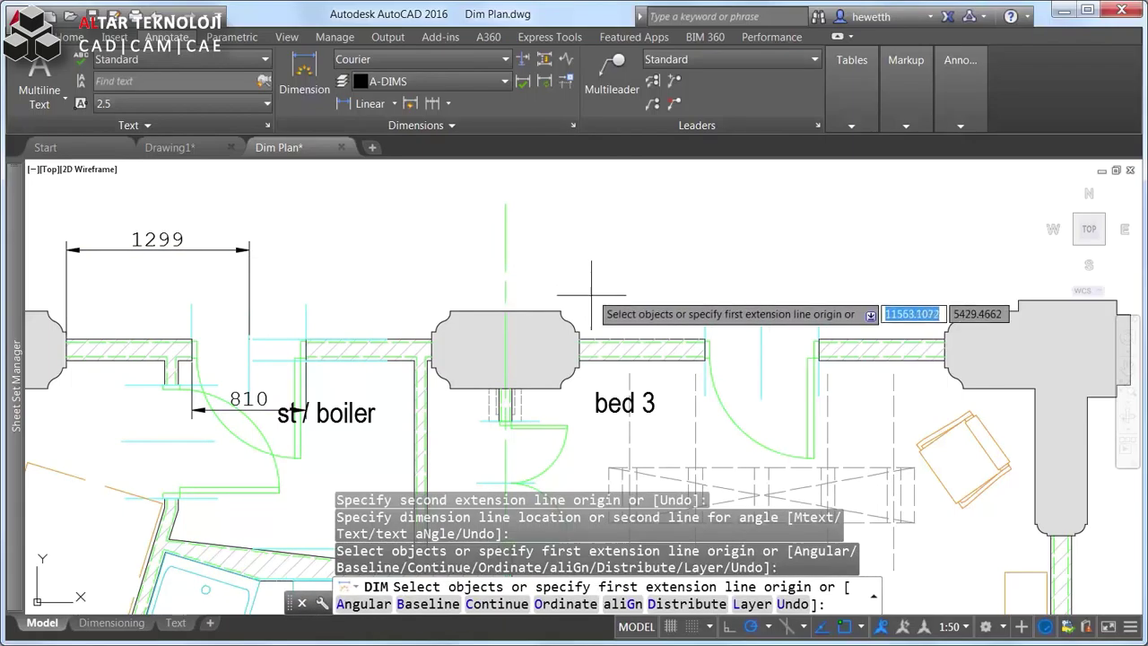
{"action": "left_click", "coordinate": [579, 343]}
{"action": "left_click", "coordinate": [760, 340]}
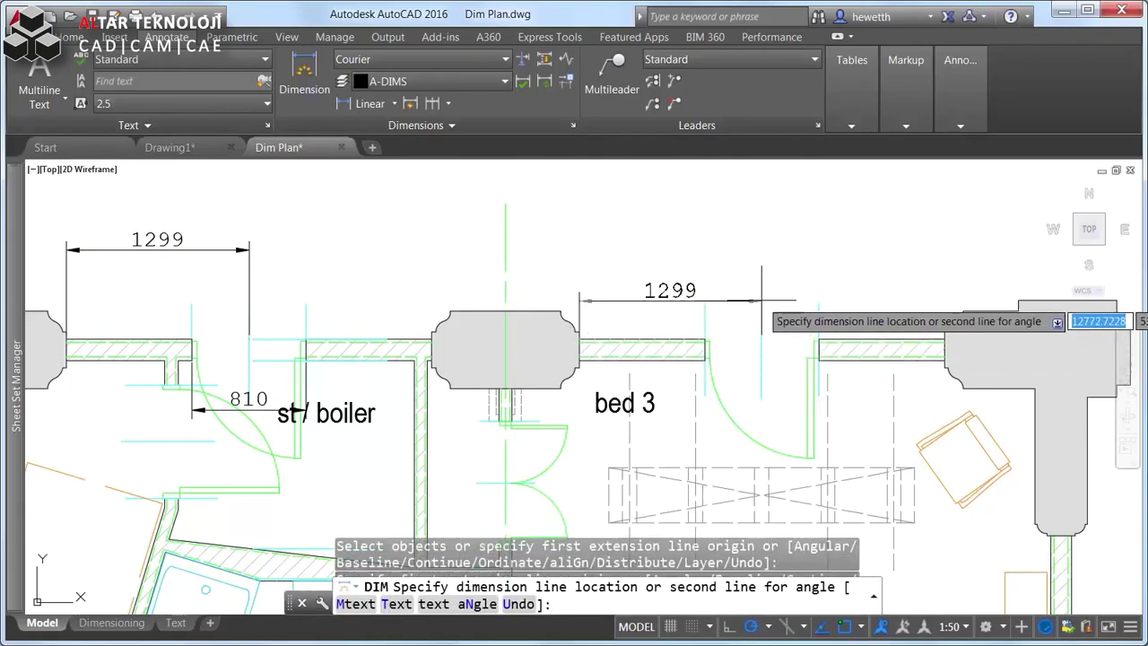
{"action": "left_click", "coordinate": [760, 254]}
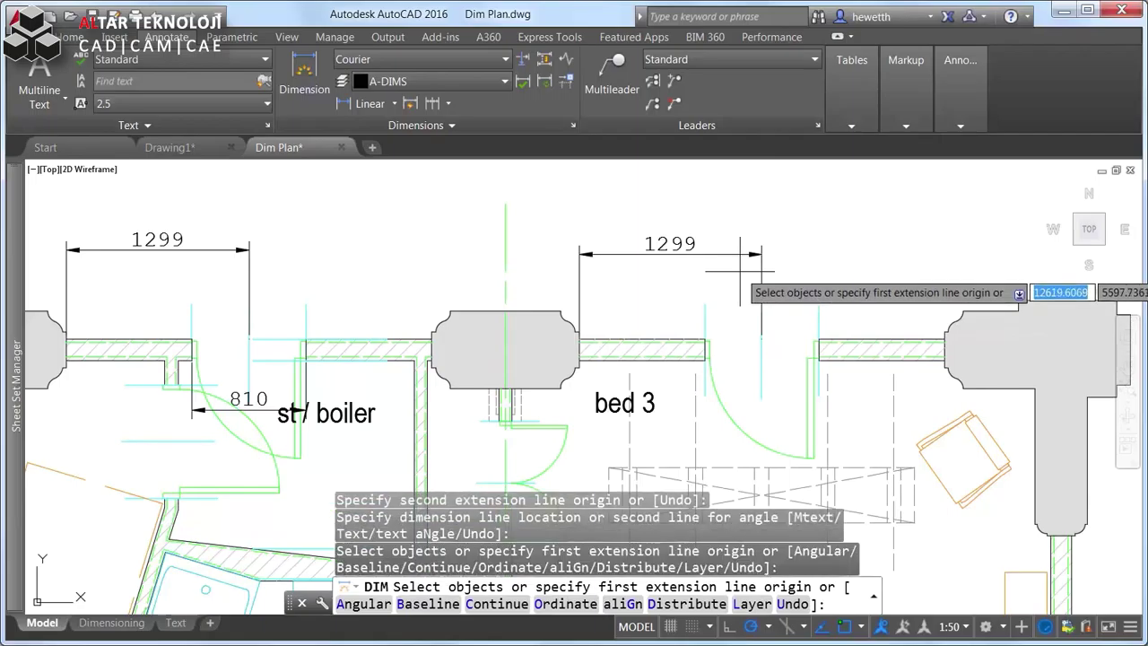
Chain a continued 1299 dimension onto each existing 1299 dimension along the top wall
{"action": "left_click", "coordinate": [497, 604]}
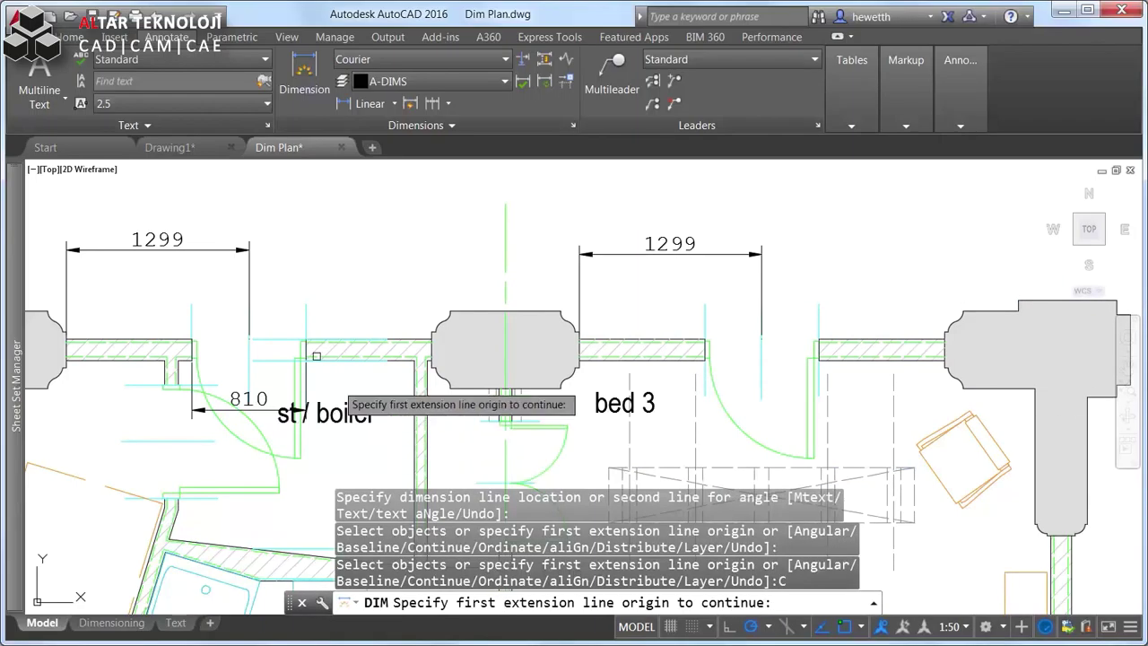
{"action": "left_click", "coordinate": [250, 273]}
{"action": "left_click", "coordinate": [415, 339]}
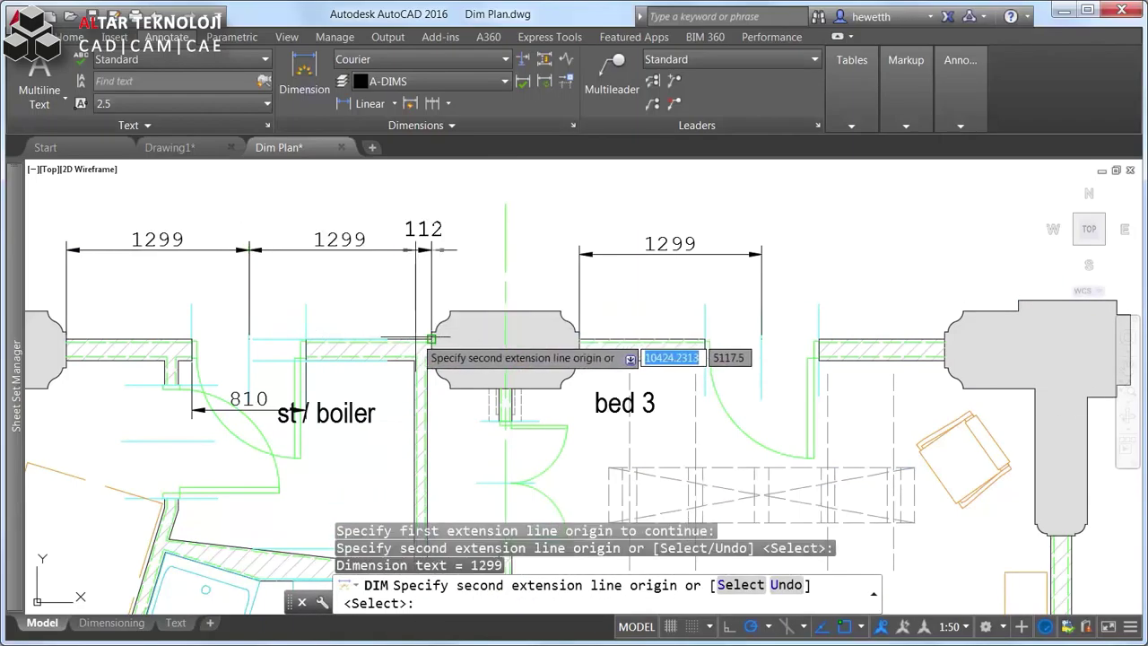
{"action": "key", "text": "Return"}
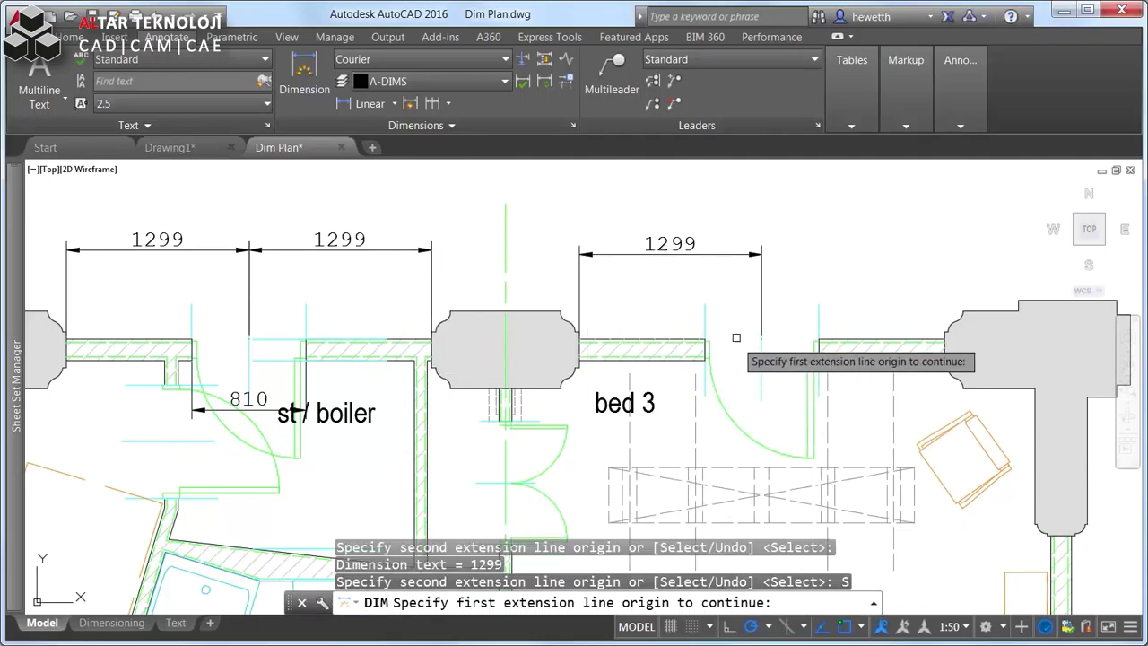
{"action": "left_click", "coordinate": [761, 281]}
{"action": "left_click", "coordinate": [944, 339]}
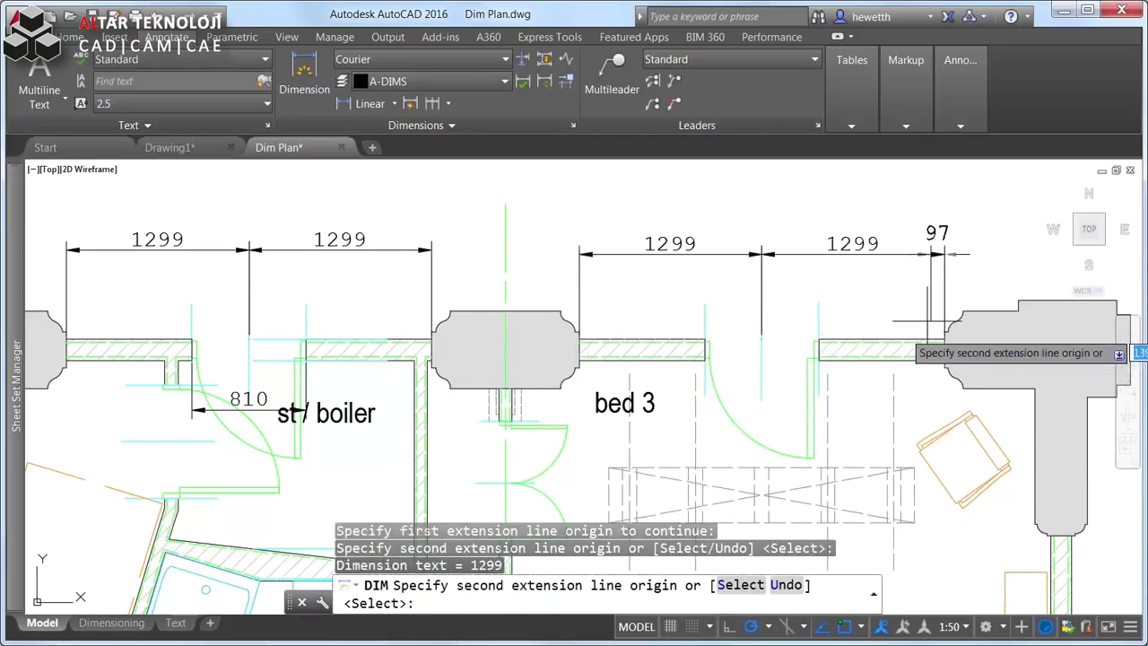
{"action": "key", "text": "Escape"}
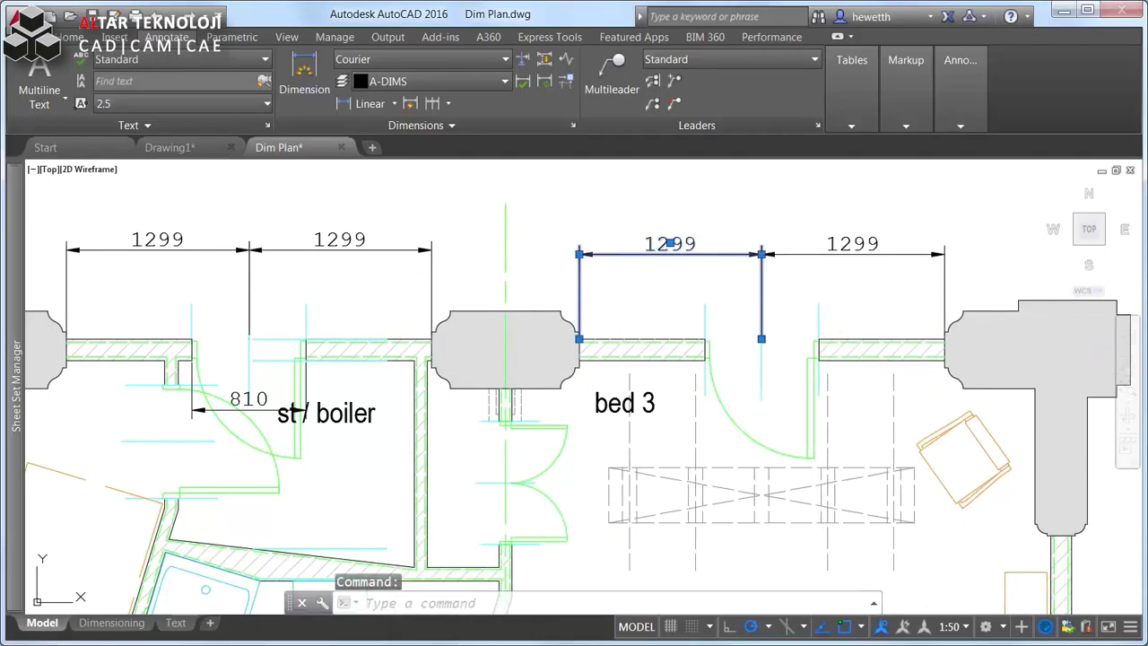
Replace the bed 3 1299 text with '#8 AUGI WISHLIST REQUEST', wrapped over three lines
{"action": "double_click", "coordinate": [677, 246]}
{"action": "type", "text": "#8 AUGI WISHLIST REQUEST"}
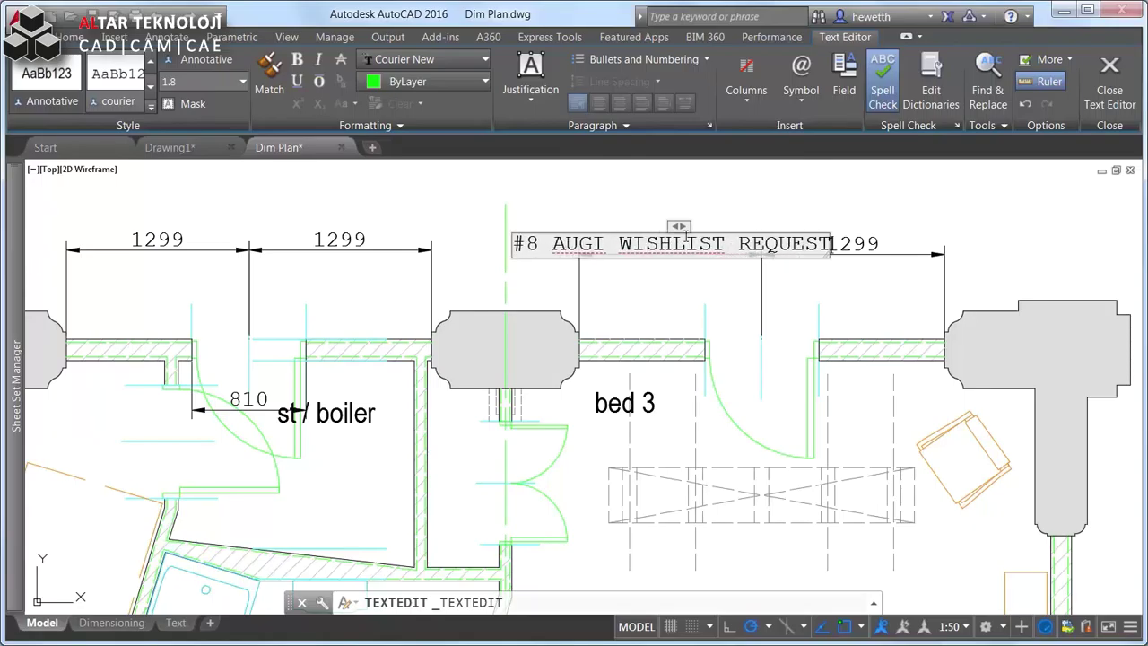
{"action": "left_click_drag", "start_coordinate": [681, 225], "coordinate": [722, 232]}
{"action": "left_click", "coordinate": [753, 239]}
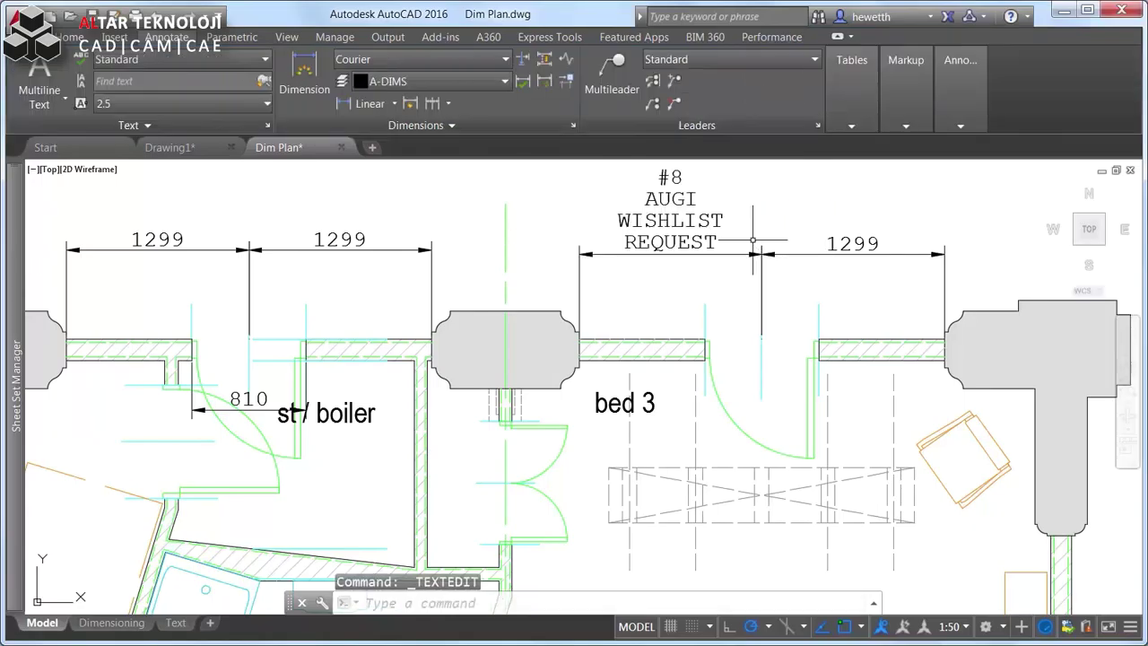
{"action": "left_click", "coordinate": [708, 239]}
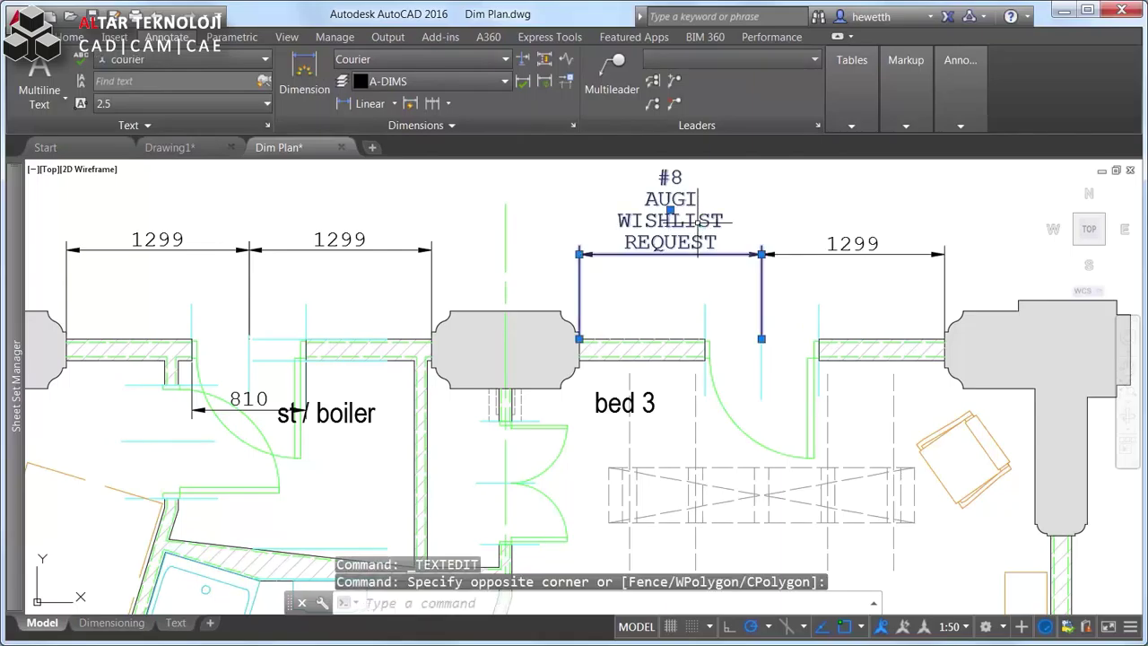
{"action": "double_click", "coordinate": [704, 225]}
{"action": "middle_click_drag", "start_coordinate": [705, 225], "coordinate": [684, 285]}
{"action": "left_click_drag", "start_coordinate": [695, 217], "coordinate": [743, 229]}
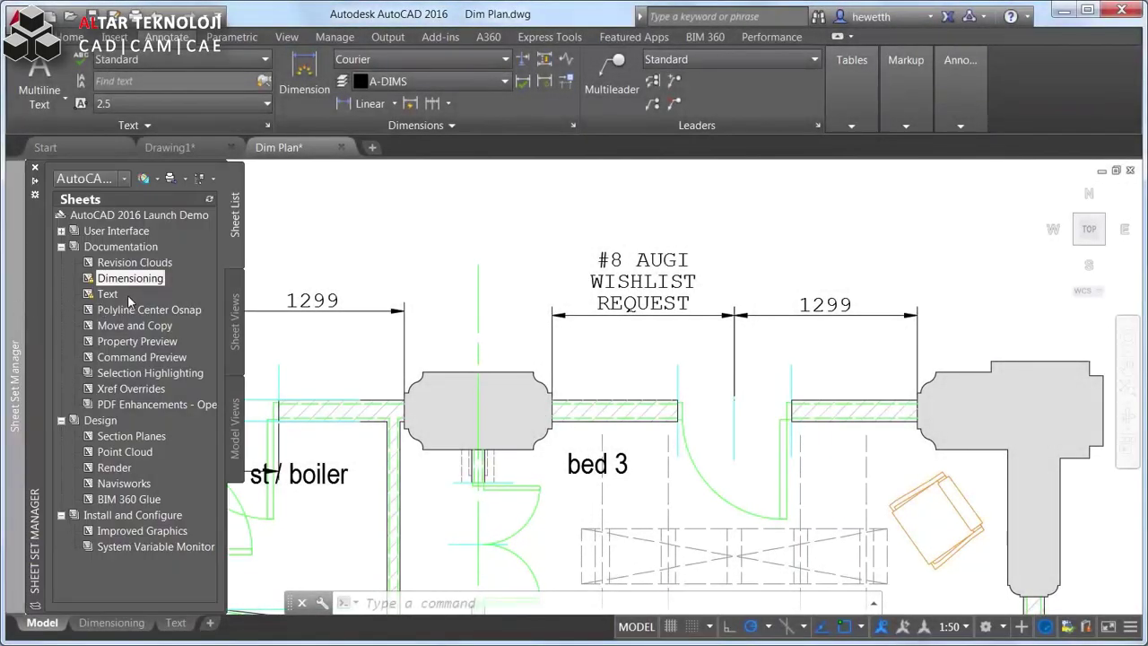
Open the Text sheet layout from the Sheet Set Manager
{"action": "double_click", "coordinate": [108, 294]}
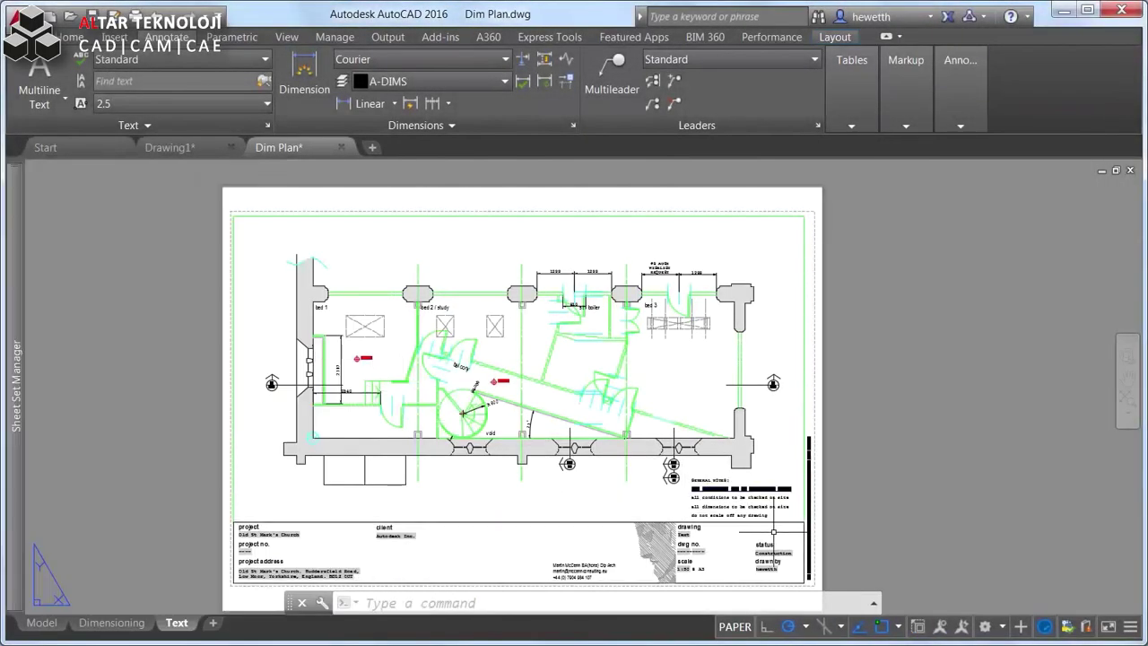
{"action": "scroll", "coordinate": [773, 532], "scroll_direction": "up", "scroll_amount": 3}
{"action": "scroll", "coordinate": [773, 532], "scroll_direction": "up", "scroll_amount": 2}
Set Text frame to Yes for the GENERAL NOTES multiline text
{"action": "left_click", "coordinate": [718, 459]}
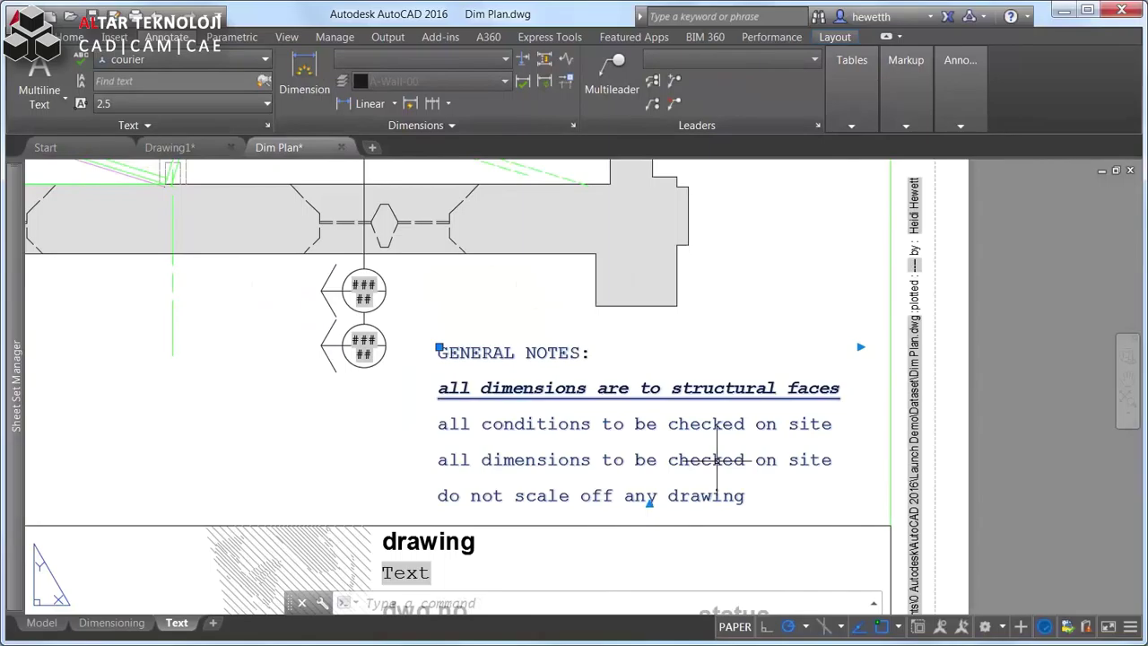
{"action": "right_click", "coordinate": [717, 459]}
{"action": "left_click", "coordinate": [767, 435]}
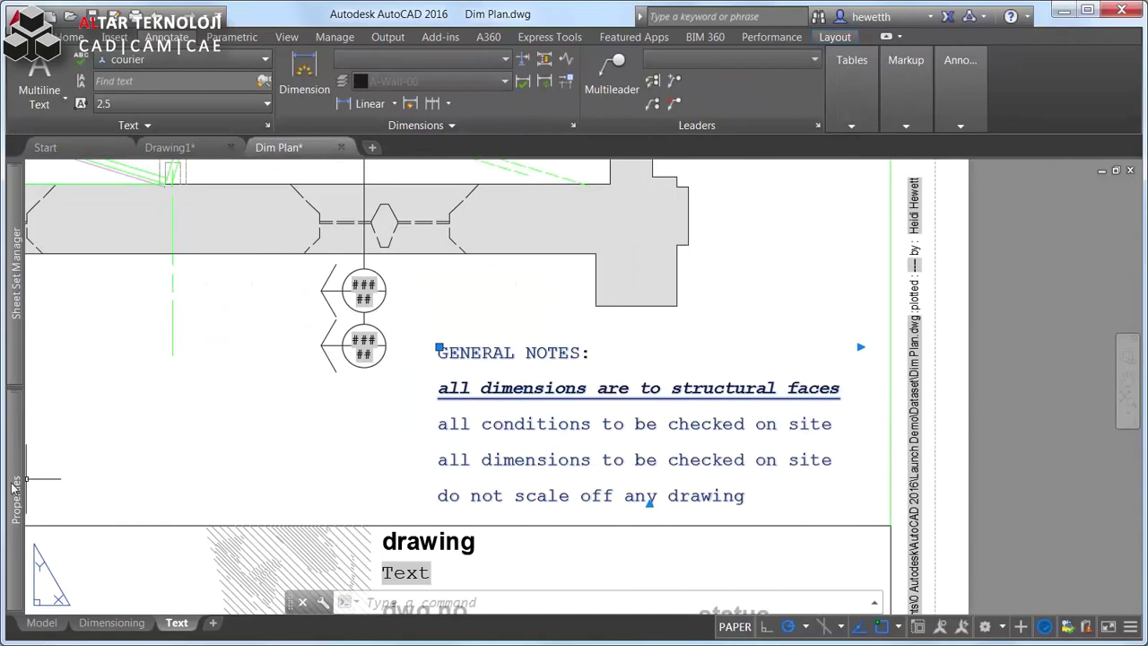
{"action": "scroll", "coordinate": [50, 521], "scroll_direction": "down", "scroll_amount": 2}
{"action": "scroll", "coordinate": [107, 547], "scroll_direction": "down", "scroll_amount": 2}
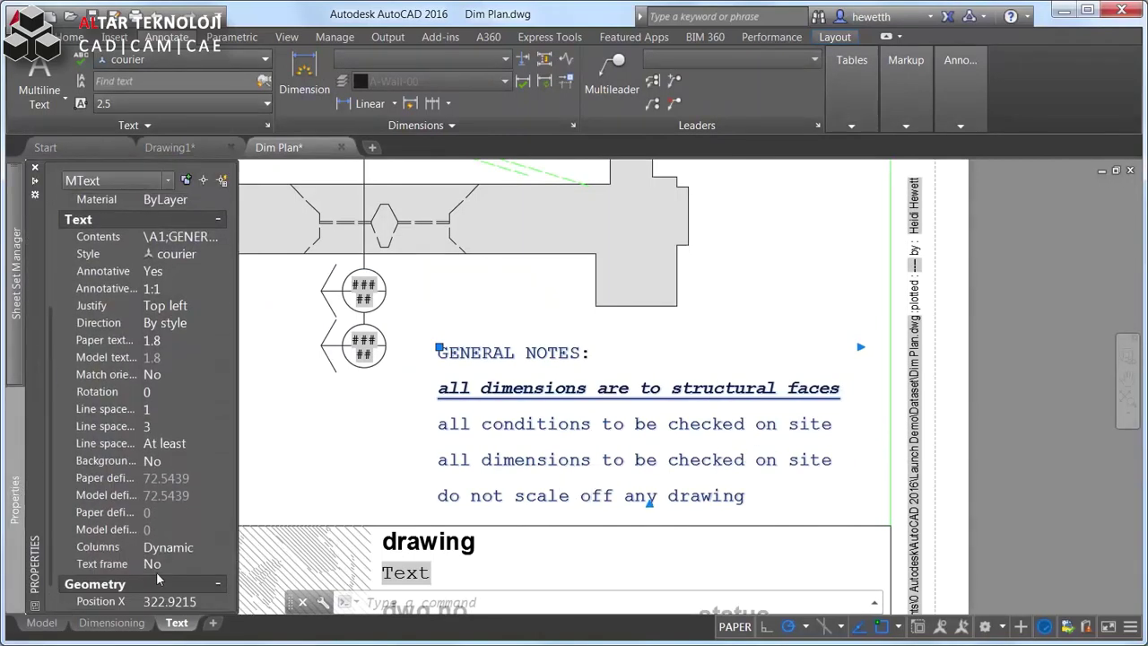
{"action": "left_click", "coordinate": [222, 565]}
{"action": "left_click", "coordinate": [207, 579]}
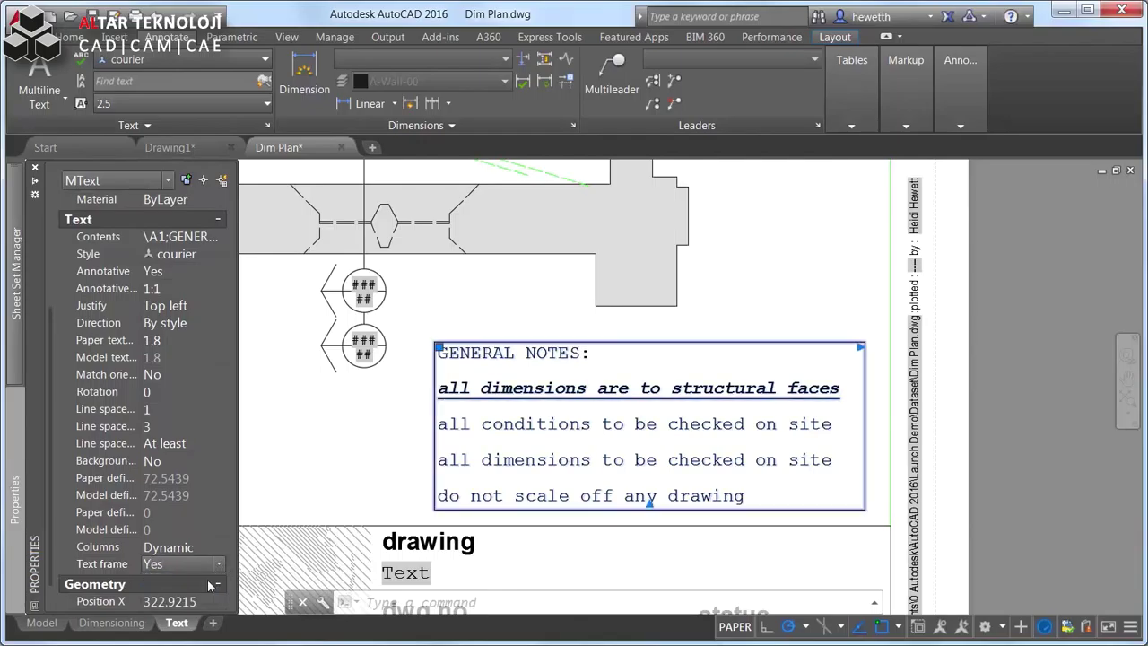